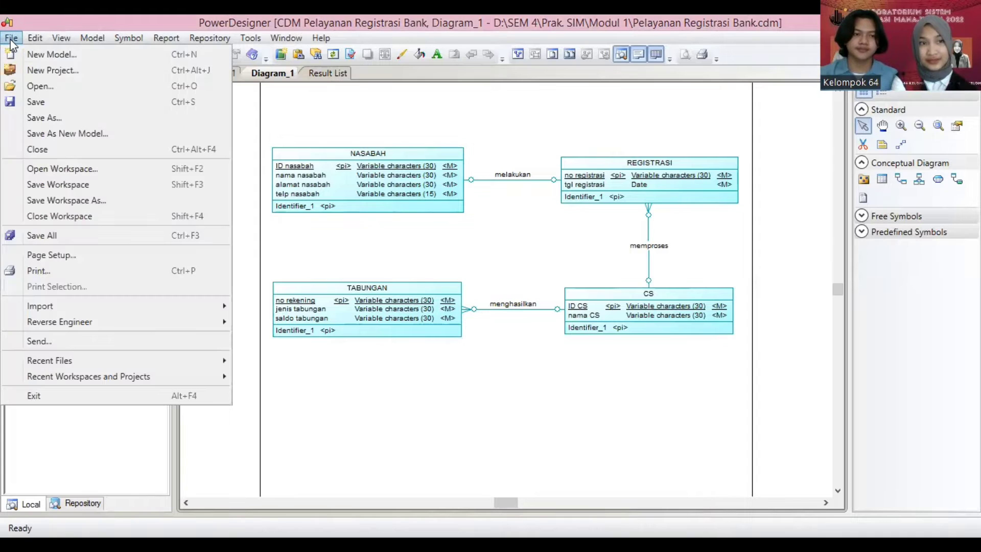
pyautogui.click(61, 55)
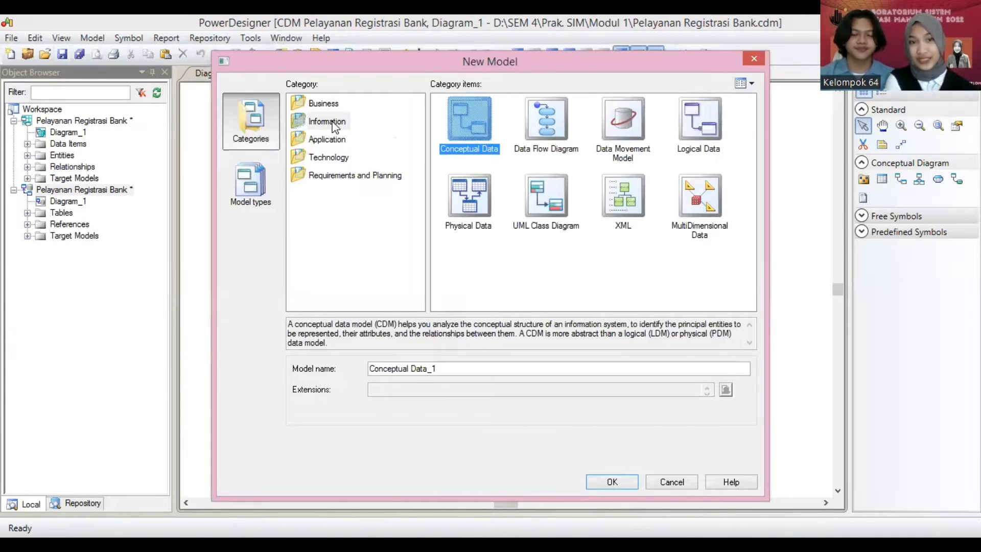
pyautogui.click(331, 123)
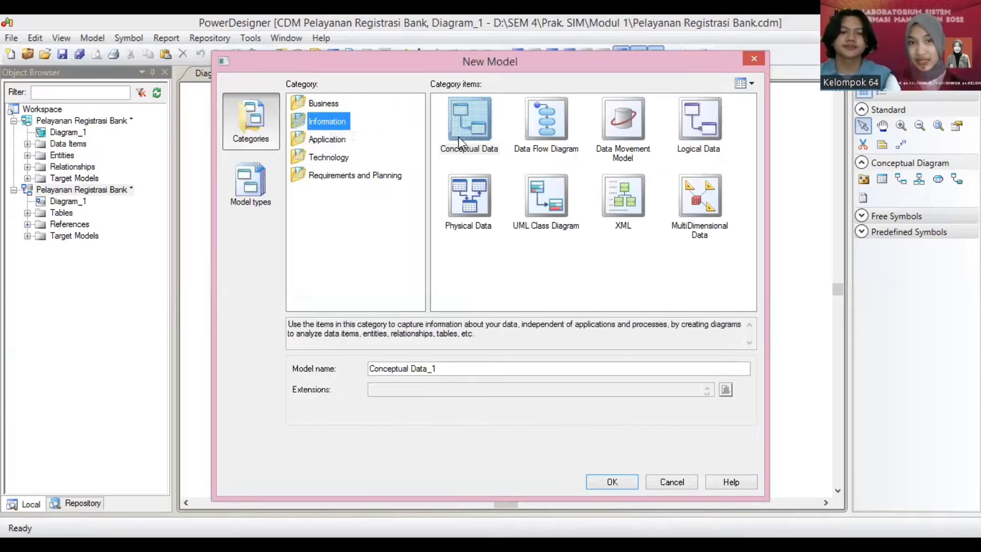
pyautogui.click(465, 137)
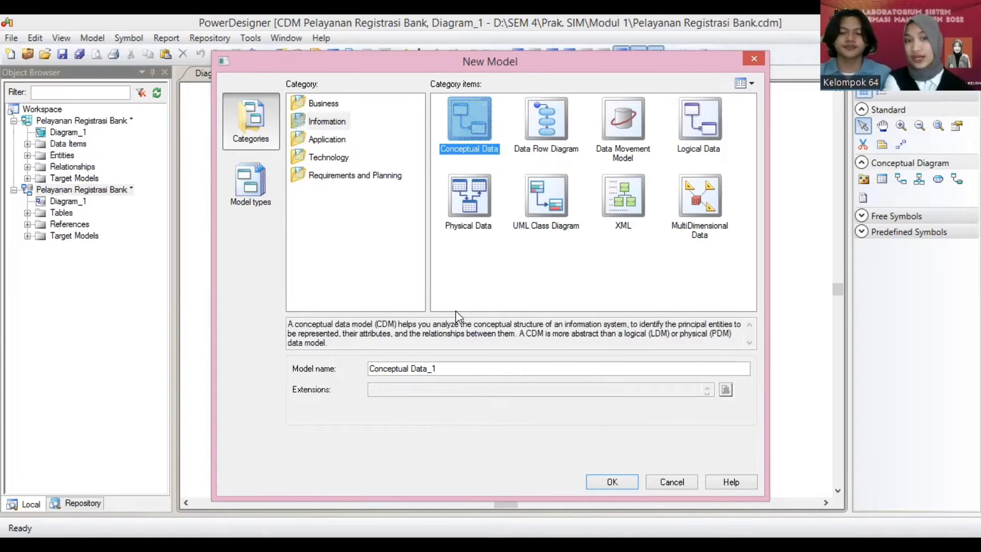
pyautogui.click(418, 370)
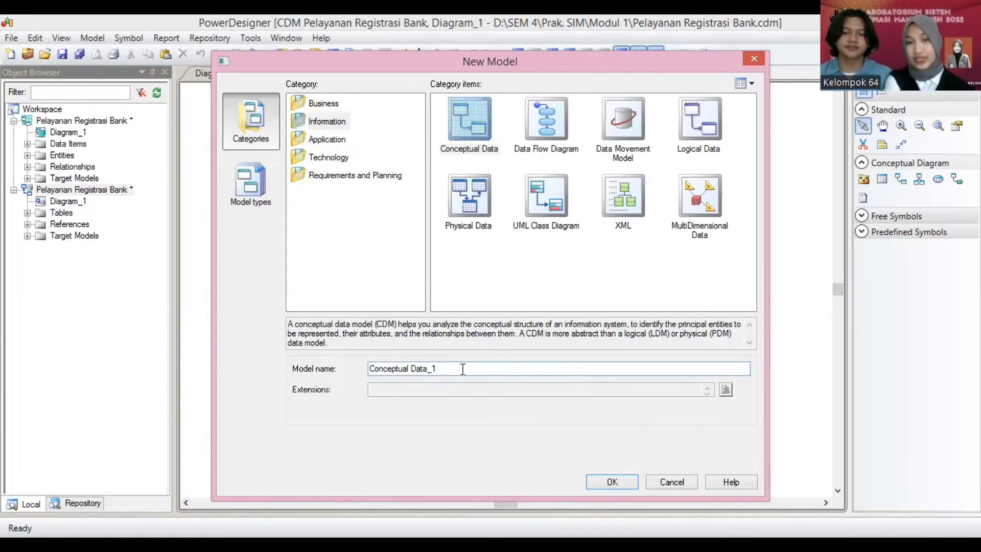
pyautogui.moveTo(463, 370); pyautogui.dragTo(352, 376)
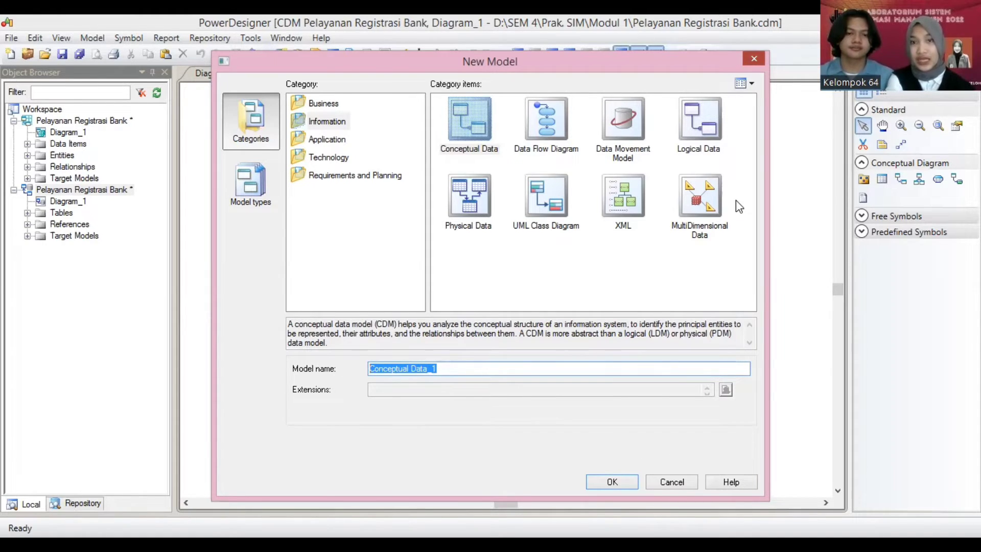
pyautogui.press('Escape')
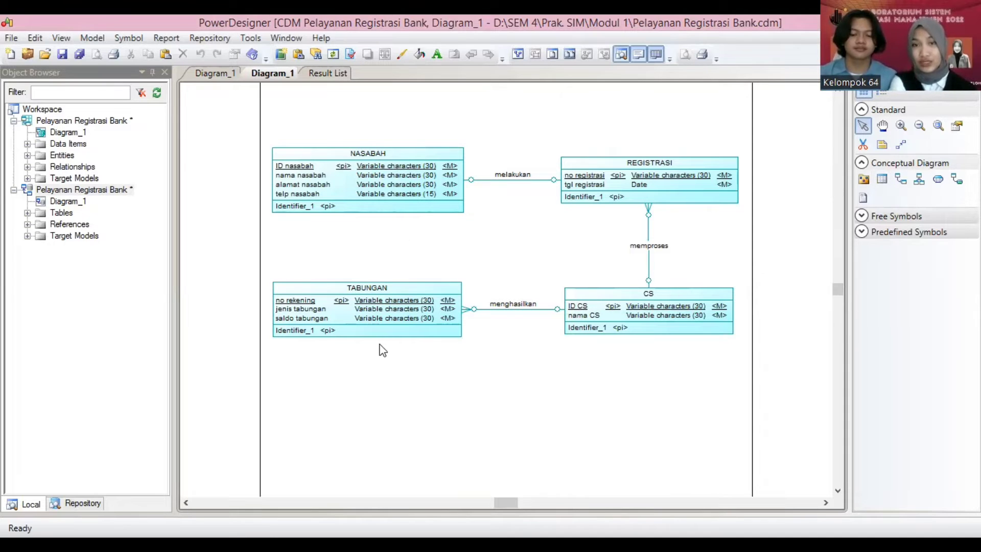
# Step: Review the general properties and the attribute list of the NASABAH entity, leaving them as they are
pyautogui.click(369, 154)
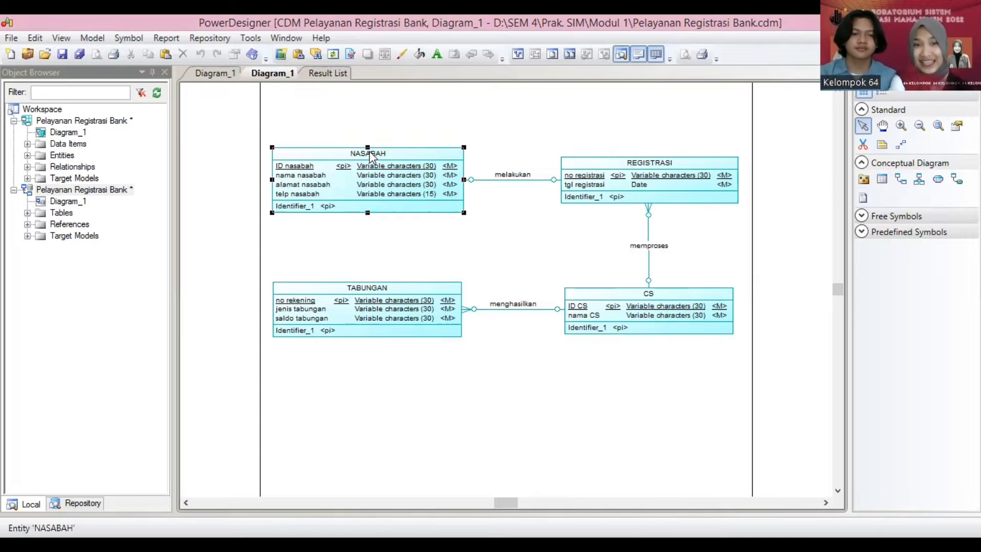
pyautogui.doubleClick(371, 157)
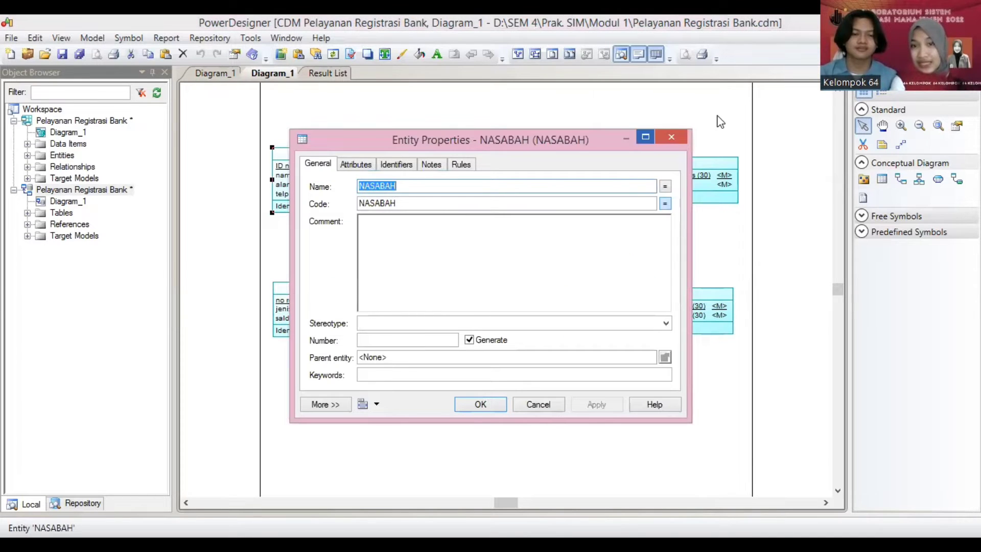
pyautogui.click(672, 137)
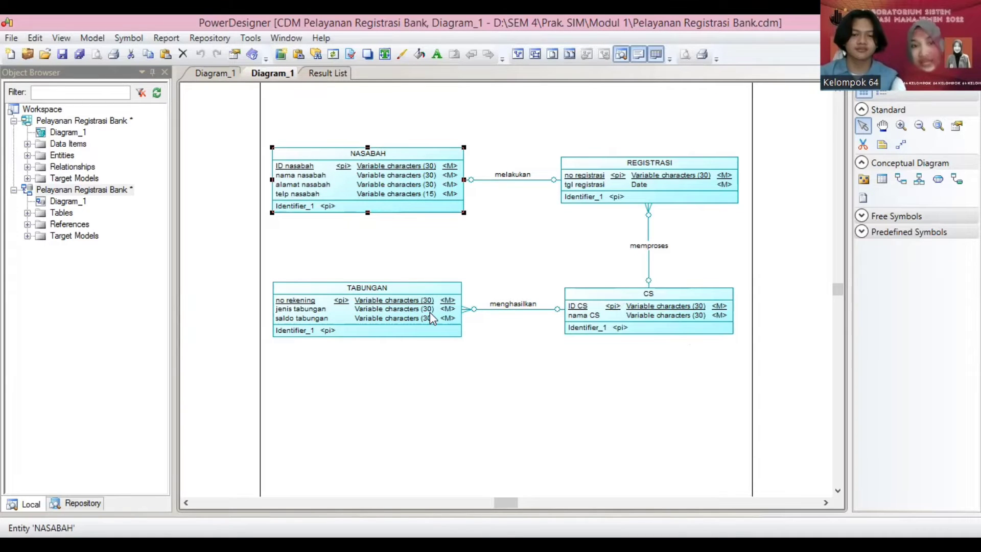
pyautogui.click(552, 258)
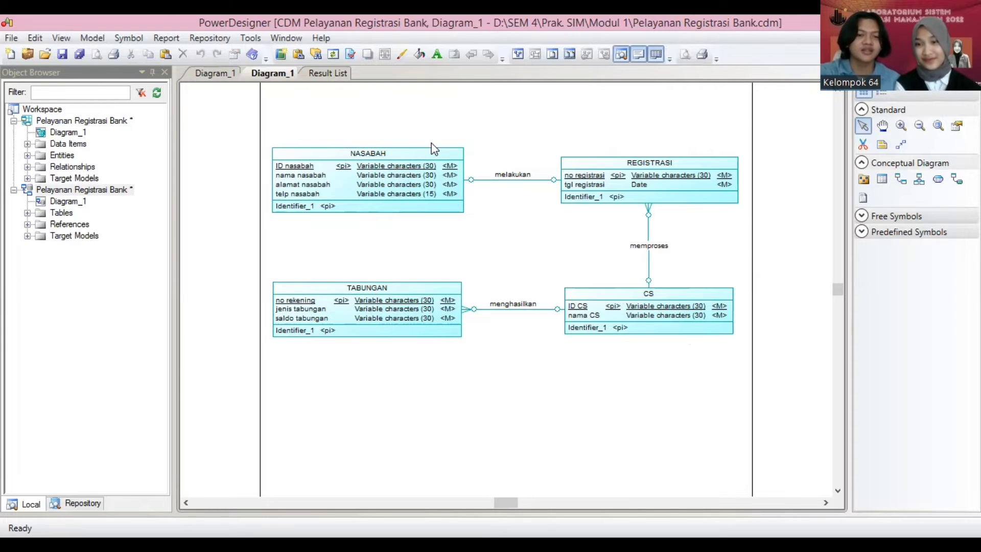
pyautogui.click(387, 154)
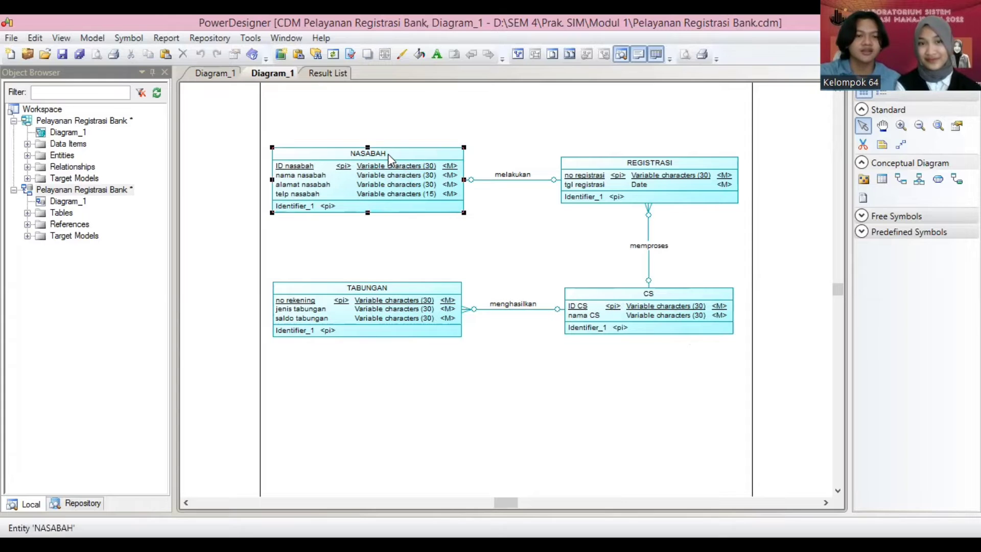
pyautogui.doubleClick(388, 154)
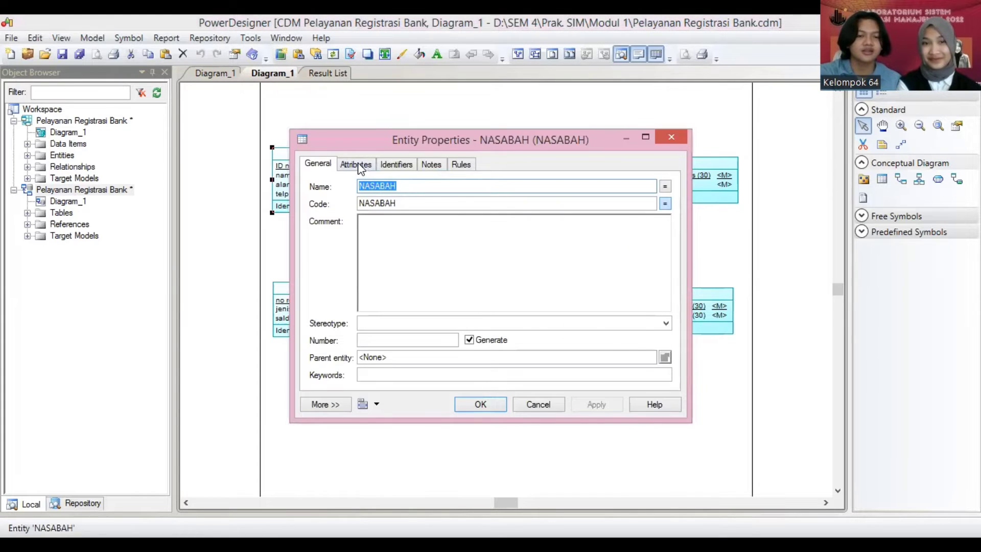
pyautogui.click(358, 164)
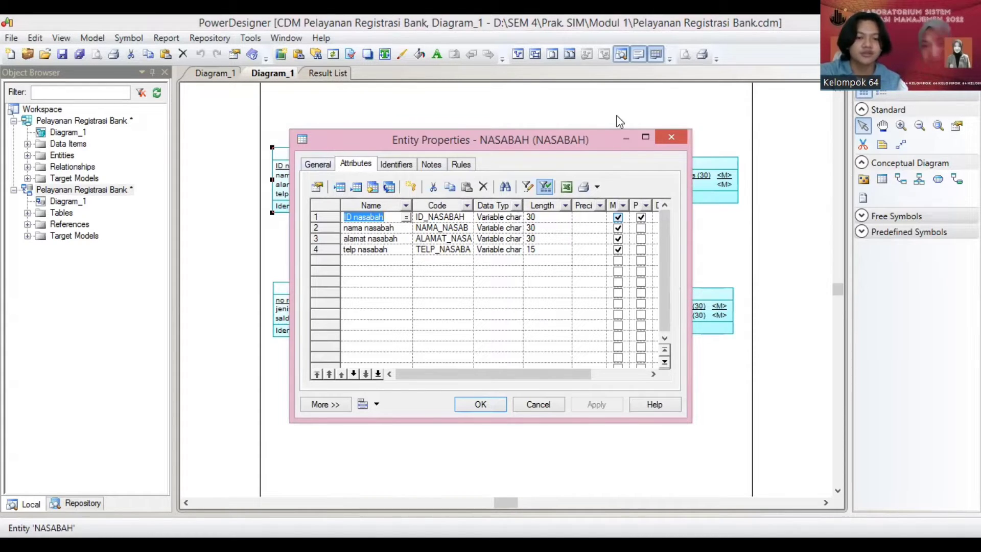
pyautogui.click(665, 135)
# Step: Examine the attributes of the REGISTRASI entity, including the data type of tgl registrasi
pyautogui.doubleClick(651, 170)
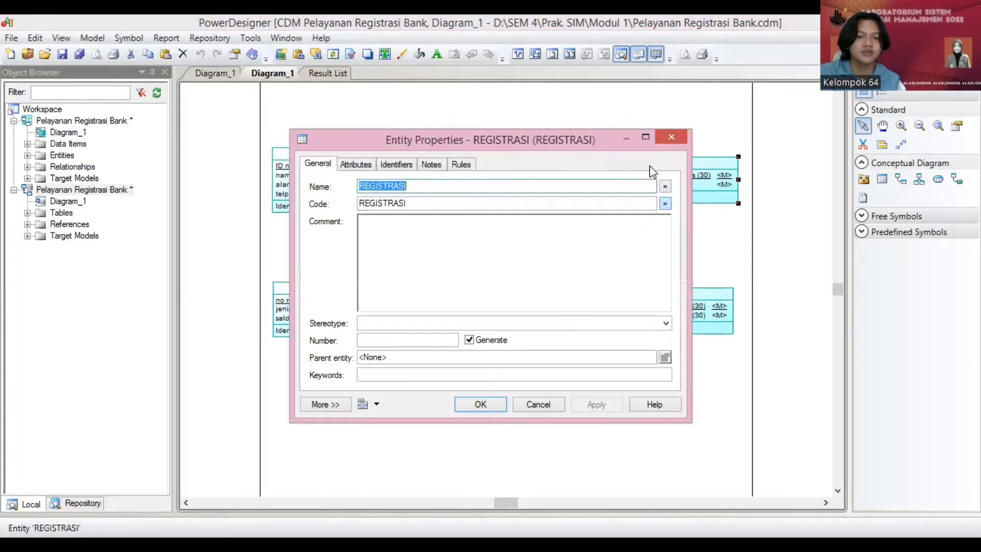
pyautogui.click(364, 165)
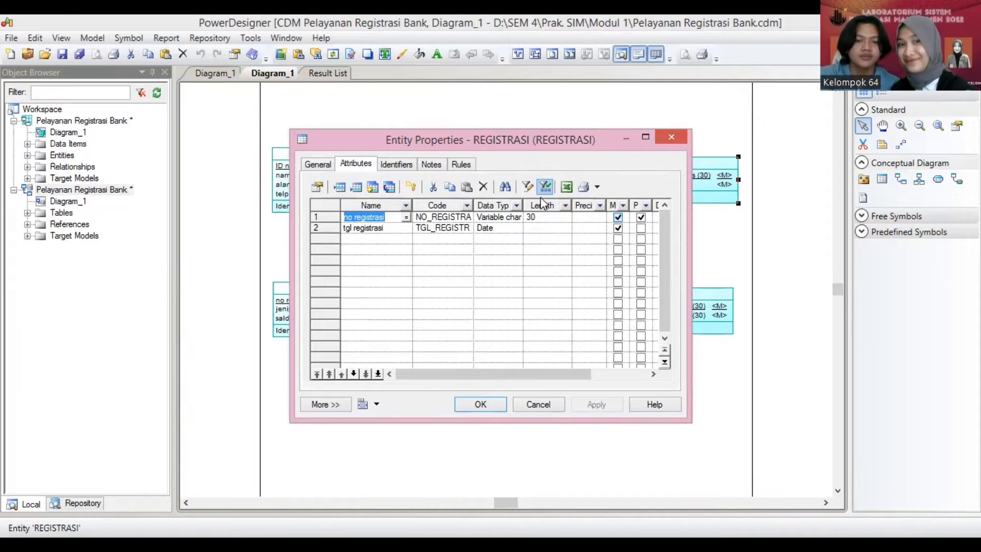
pyautogui.click(369, 229)
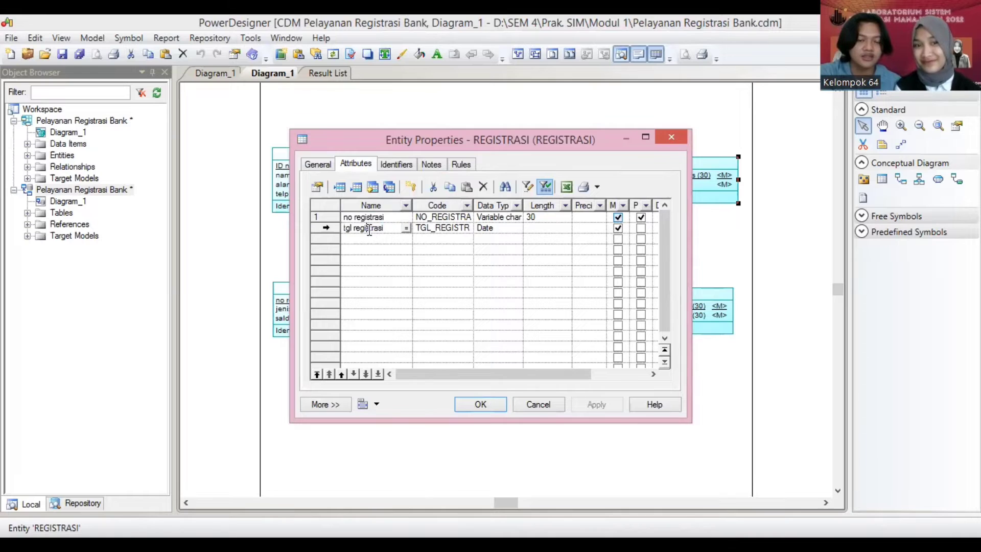
pyautogui.click(504, 231)
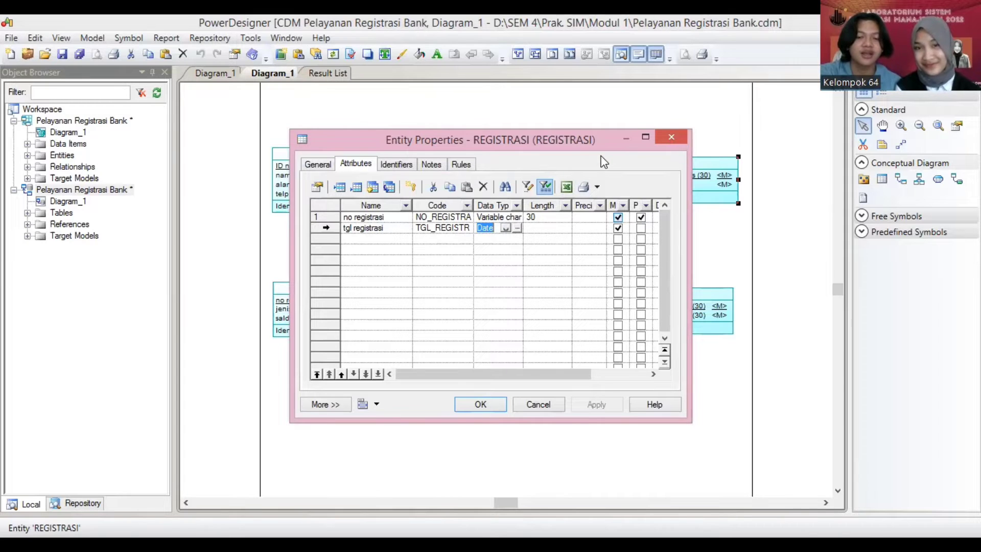
pyautogui.click(670, 138)
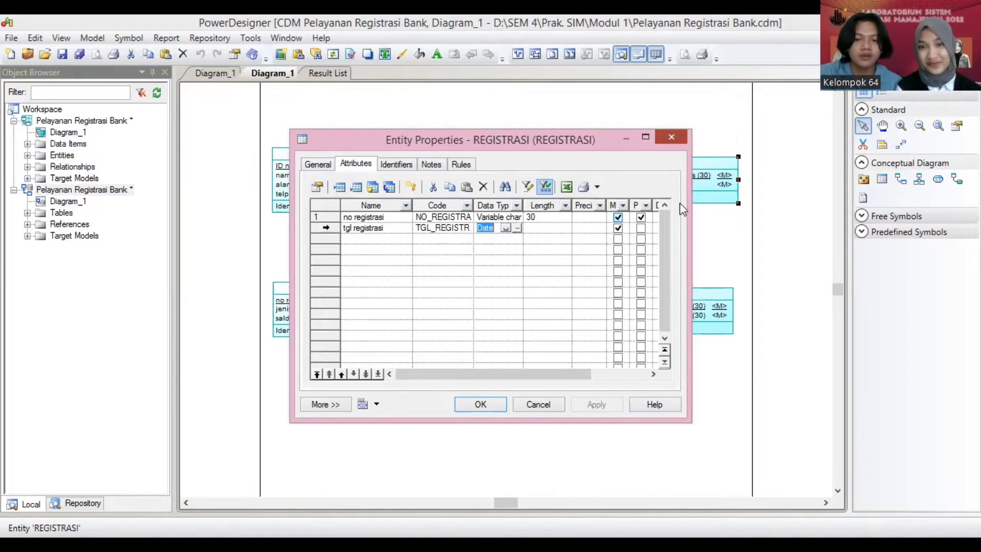
# Step: Examine the attributes of the CS entity, including the filter options for attribute length
pyautogui.doubleClick(657, 298)
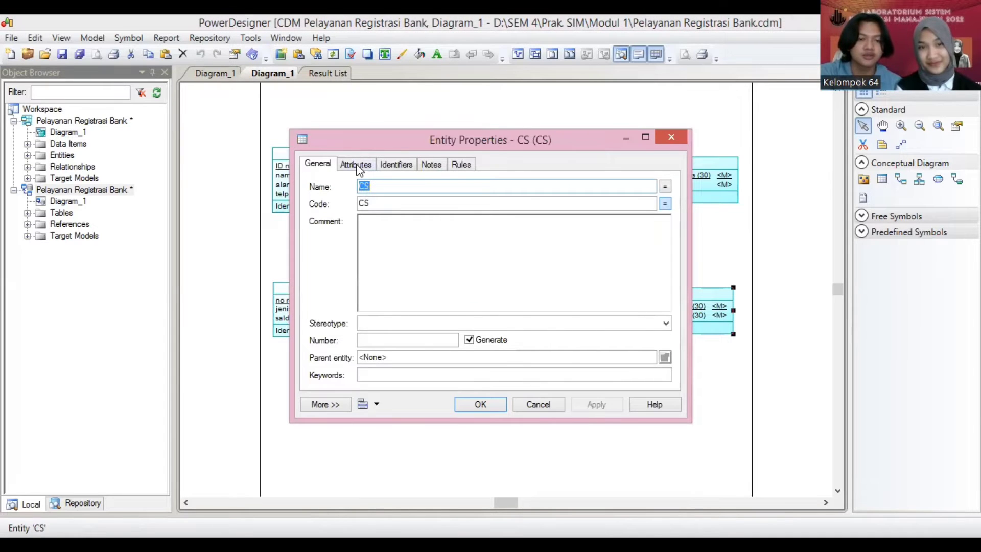
pyautogui.click(357, 165)
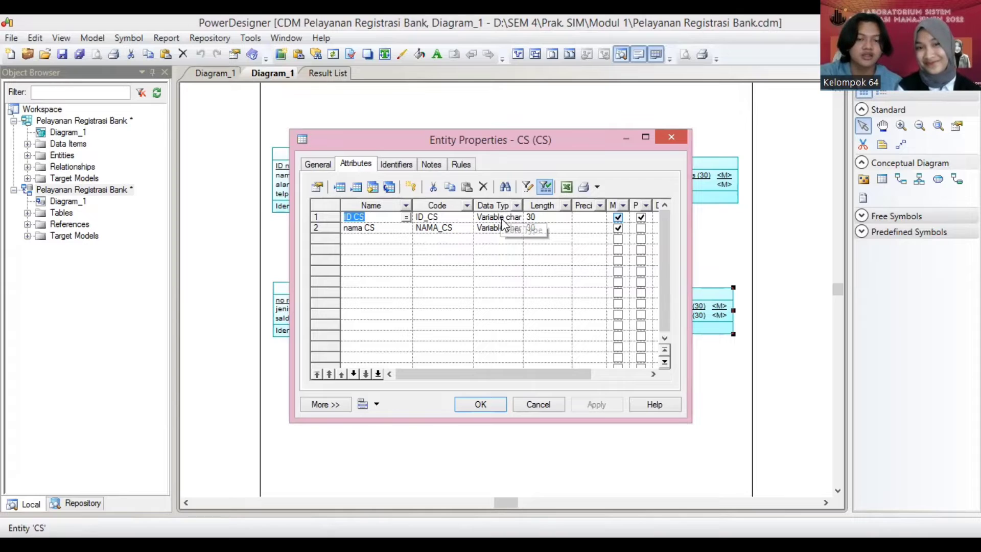
pyautogui.click(564, 210)
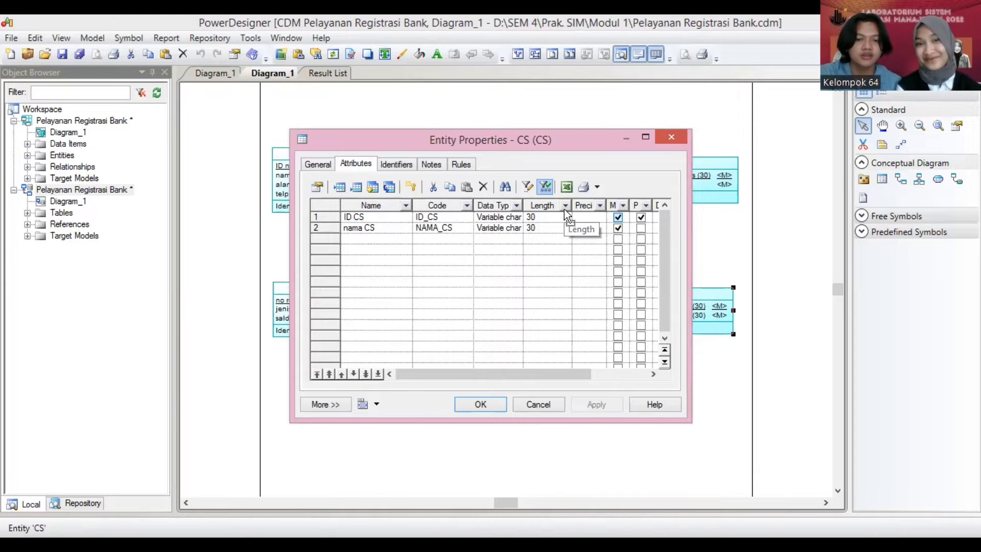
pyautogui.click(564, 210)
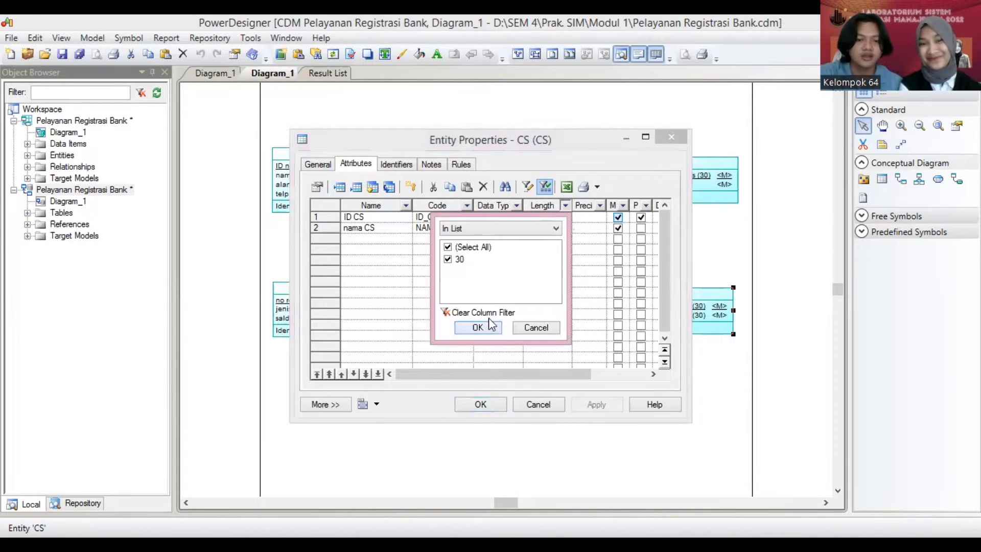
pyautogui.click(520, 326)
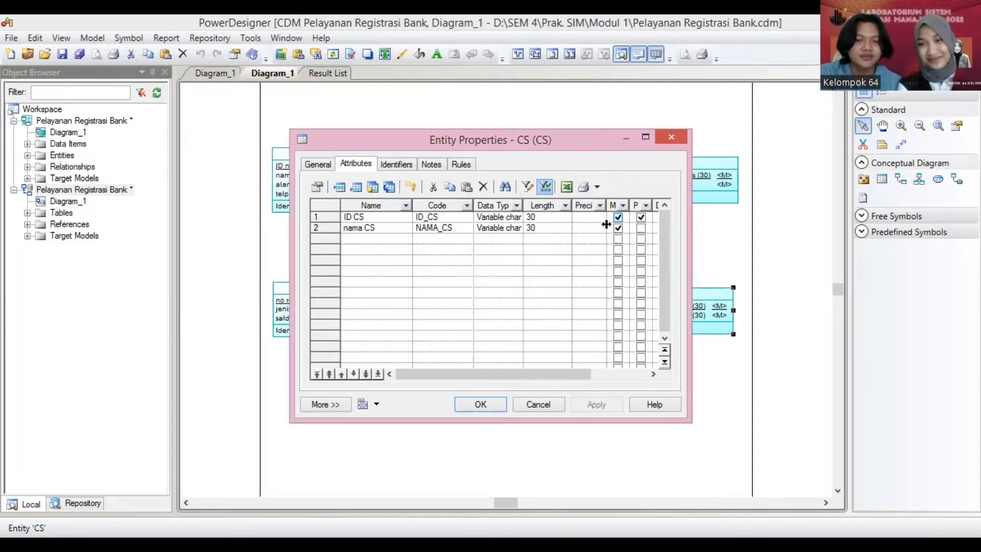
pyautogui.click(670, 136)
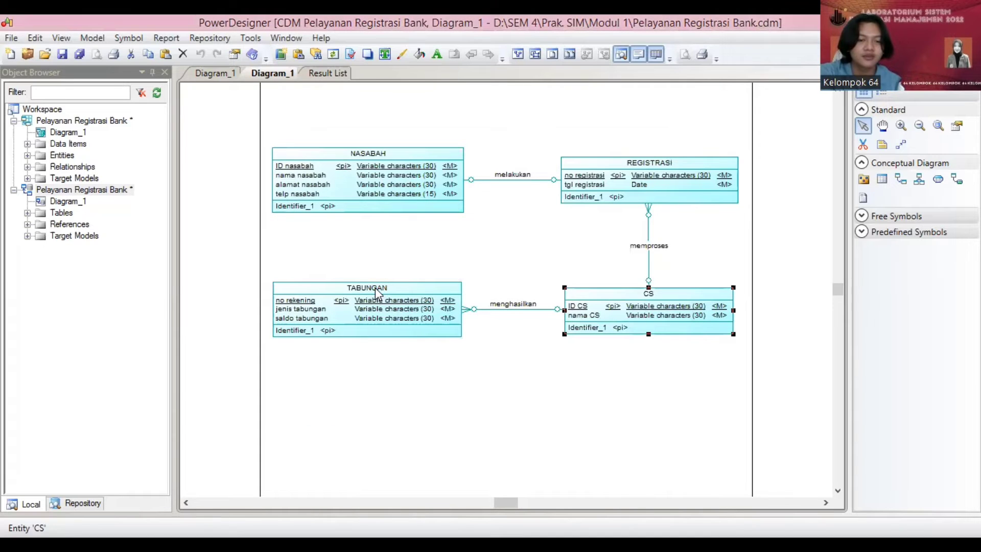
# Step: Examine the names, data types and lengths of the TABUNGAN entity's attributes
pyautogui.click(375, 287)
pyautogui.doubleClick(375, 287)
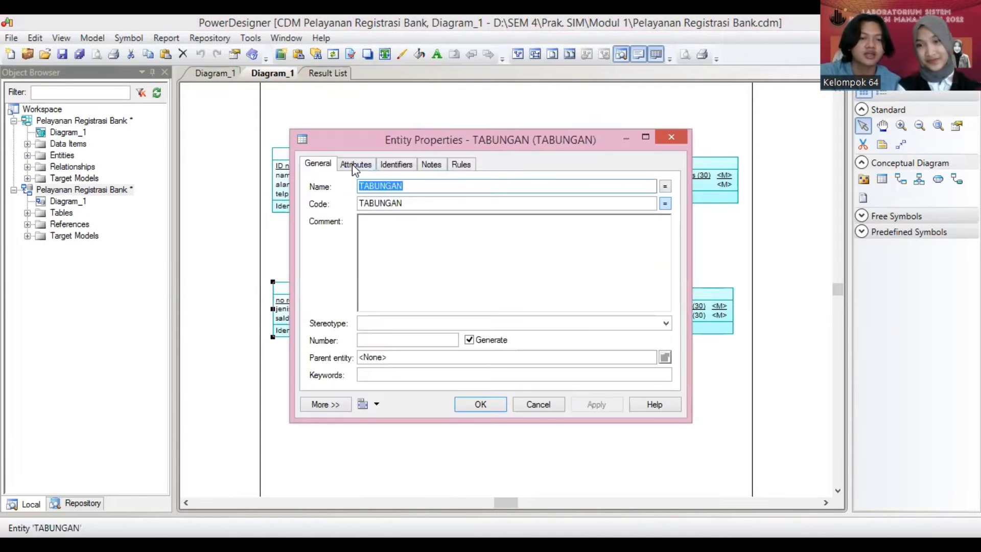
pyautogui.click(351, 164)
pyautogui.click(383, 216)
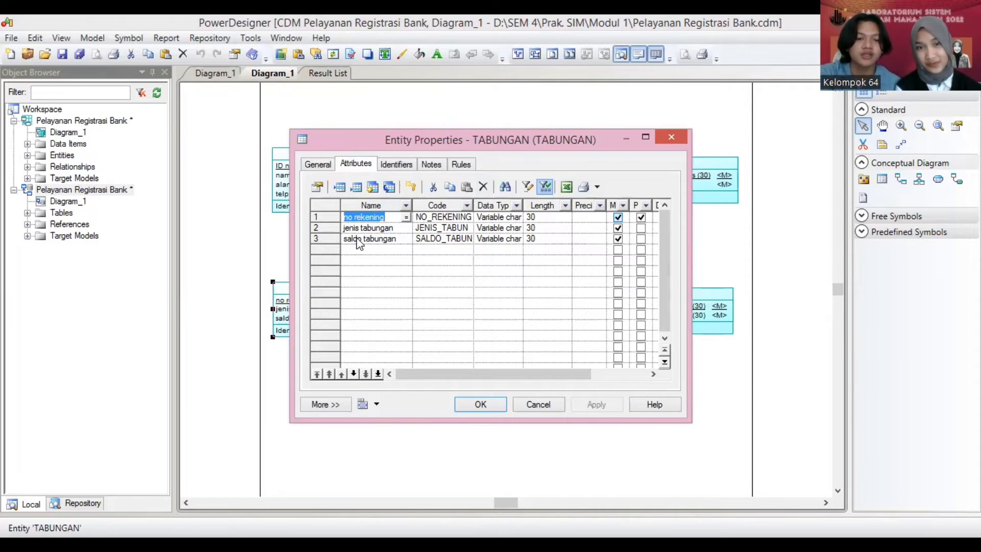
pyautogui.click(672, 137)
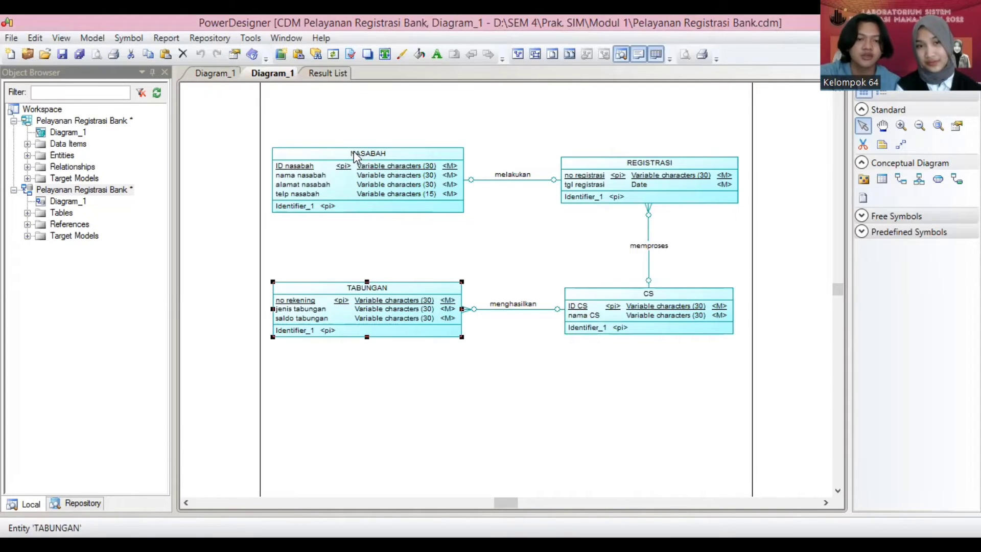
# Step: Check the cardinalities of the melakukan relationship between NASABAH and REGISTRASI
pyautogui.click(539, 182)
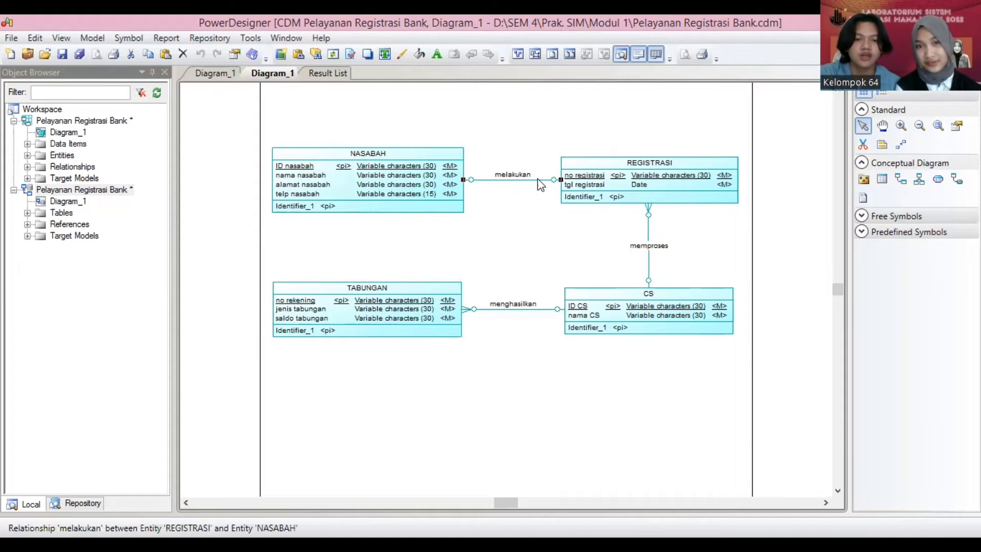
pyautogui.doubleClick(517, 178)
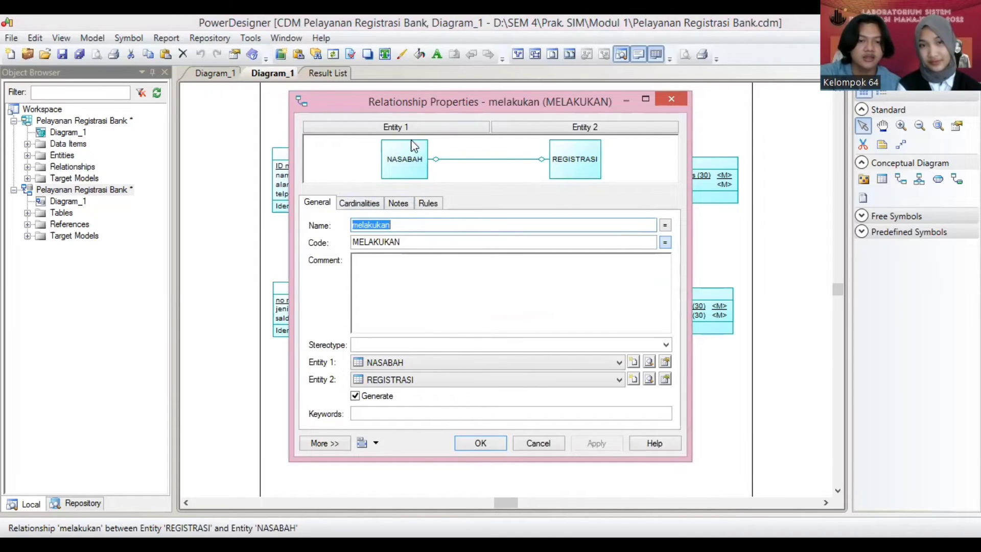
pyautogui.click(360, 204)
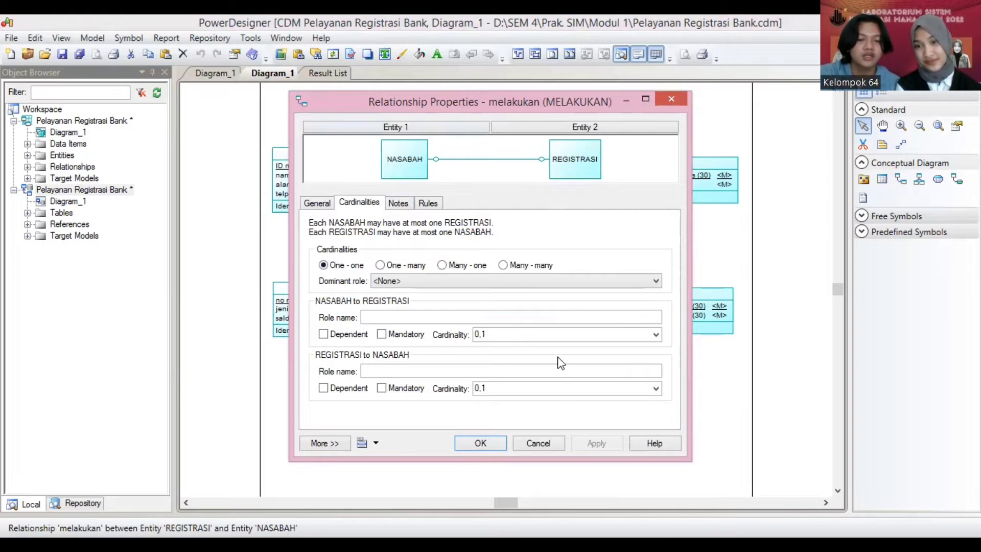
pyautogui.click(480, 443)
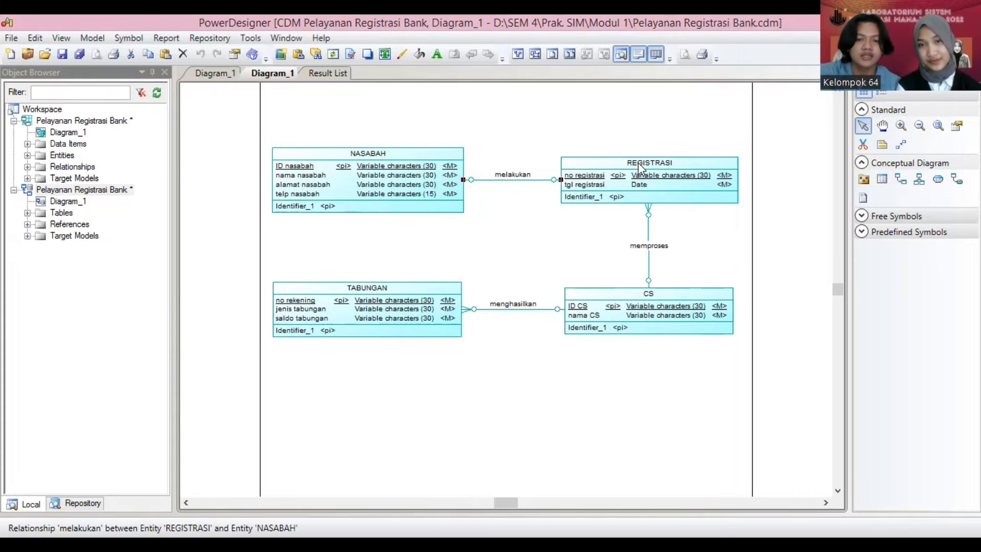
# Step: Check the cardinalities of the memproses relationship between REGISTRASI and CS
pyautogui.doubleClick(638, 251)
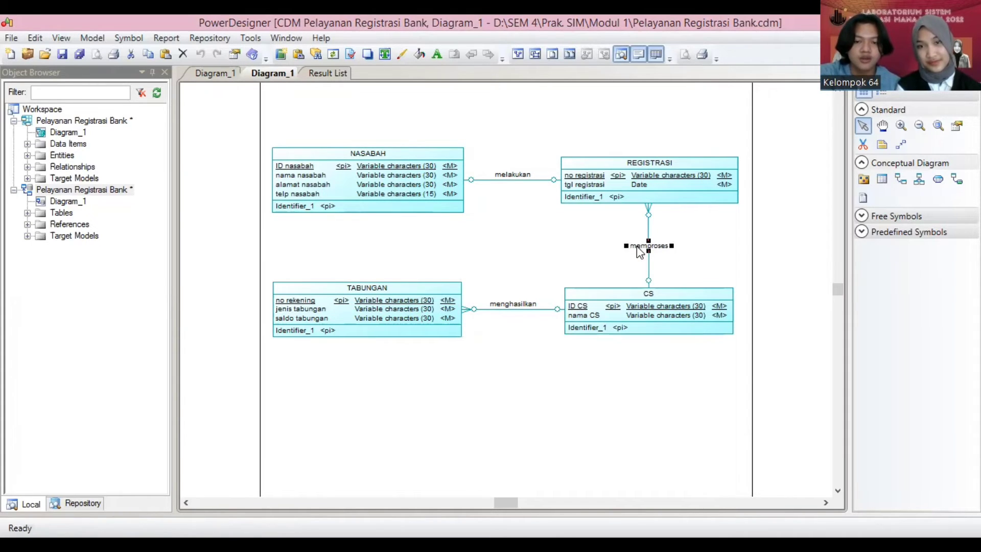
pyautogui.click(364, 206)
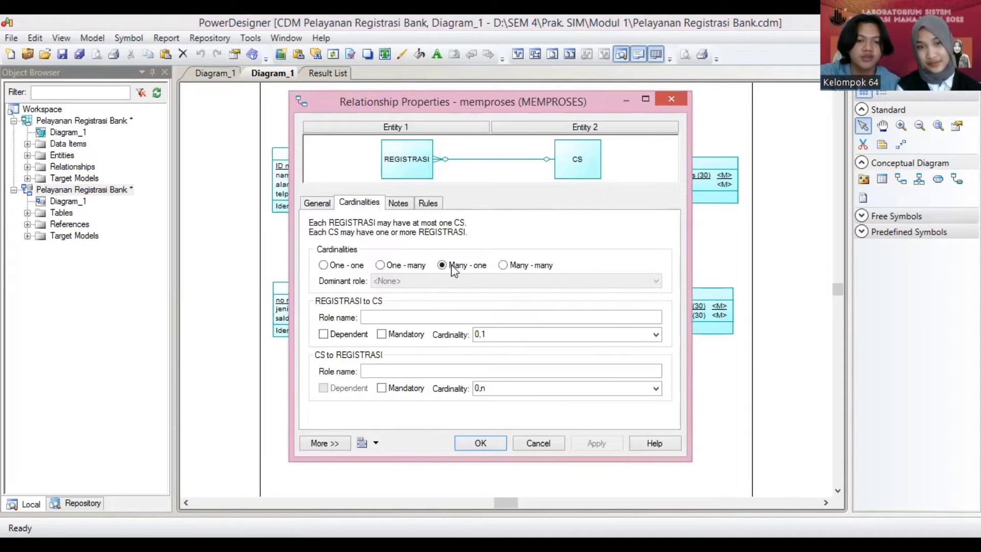
pyautogui.click(679, 101)
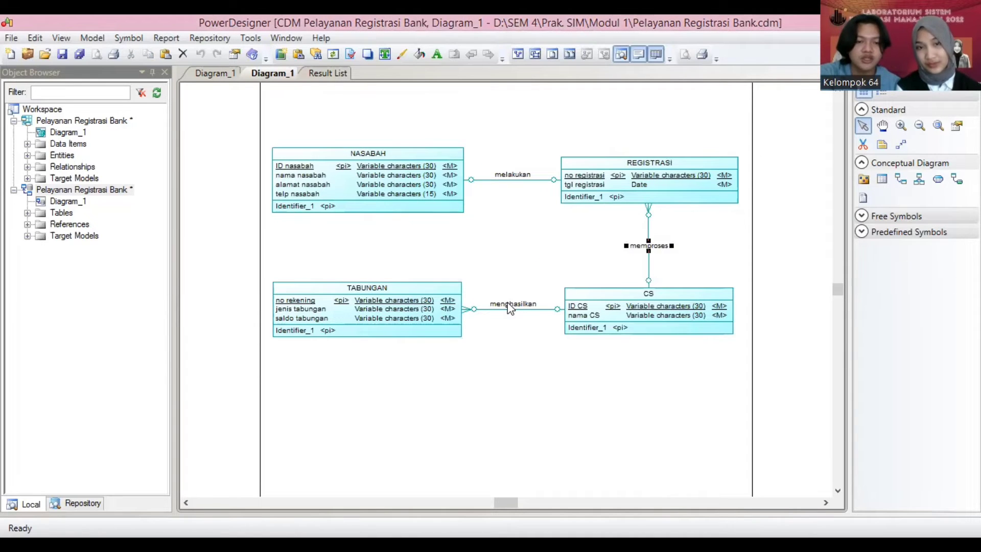
# Step: Check the cardinalities of the menghasilkan relationship between CS and TABUNGAN
pyautogui.click(510, 308)
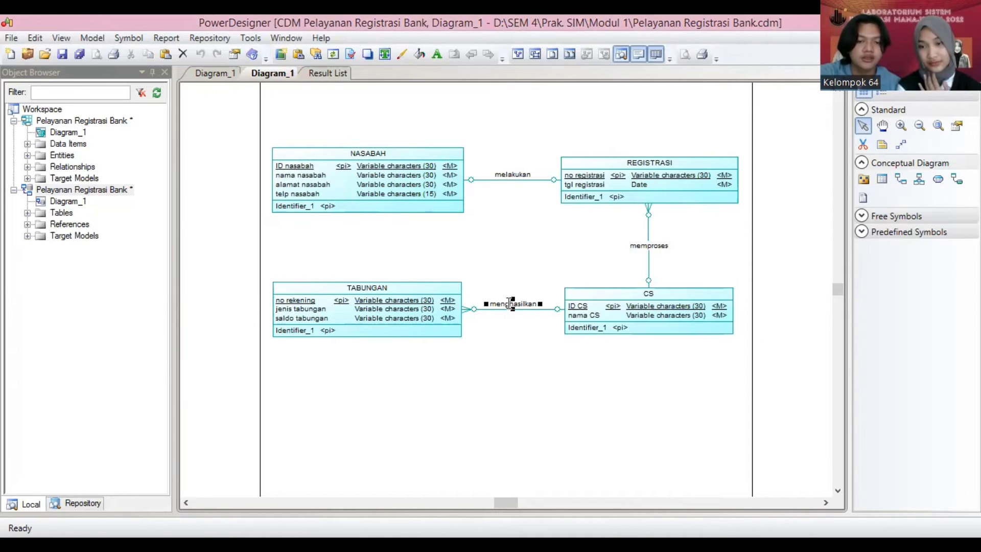
pyautogui.doubleClick(510, 308)
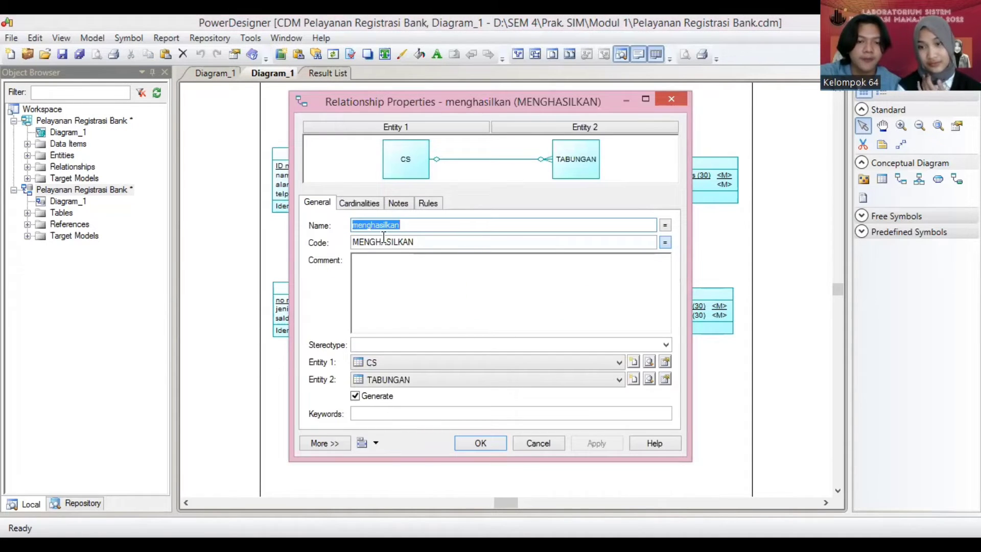
pyautogui.click(347, 204)
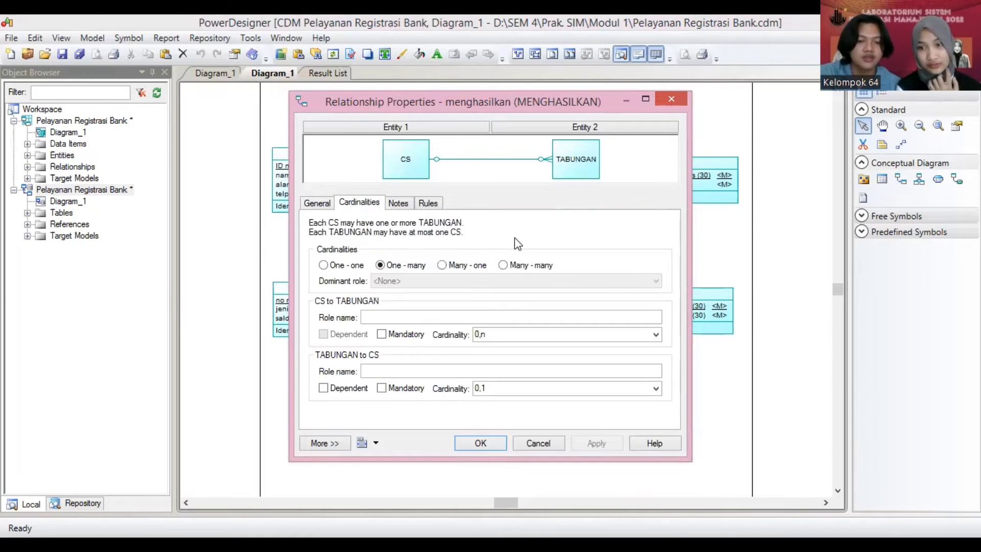
pyautogui.click(488, 442)
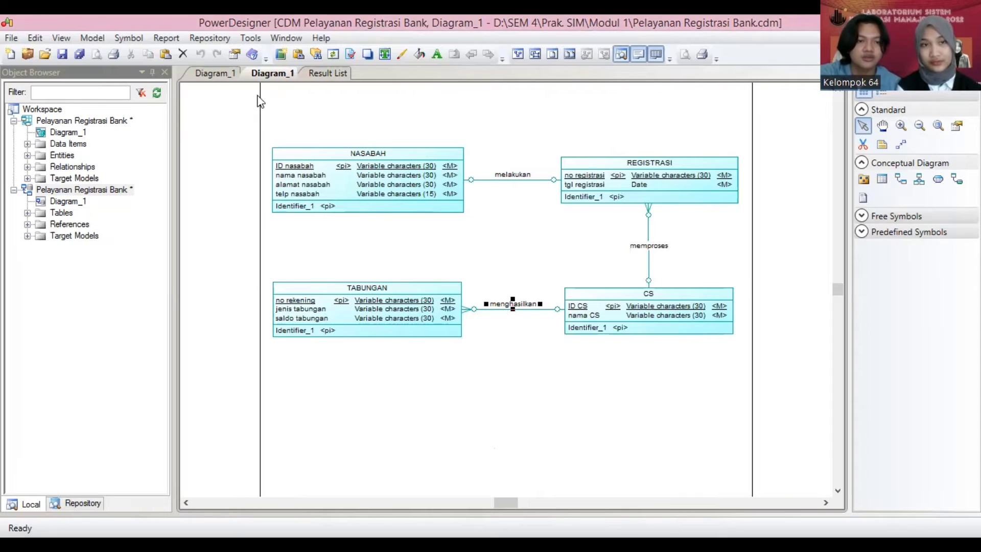
# Step: Run Check Model on the conceptual data model with the default check categories and return to its diagram
pyautogui.hotkey('alt', 't')
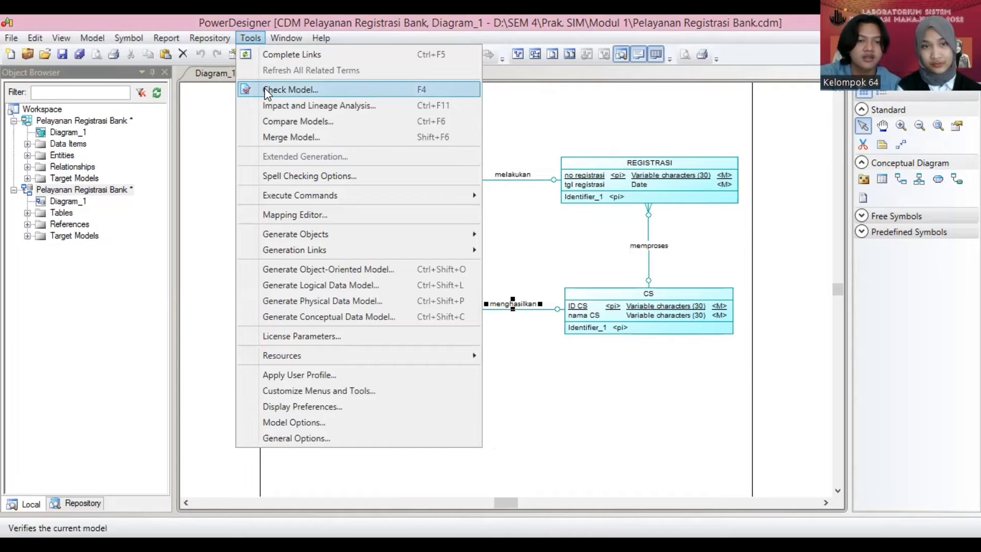
pyautogui.click(266, 90)
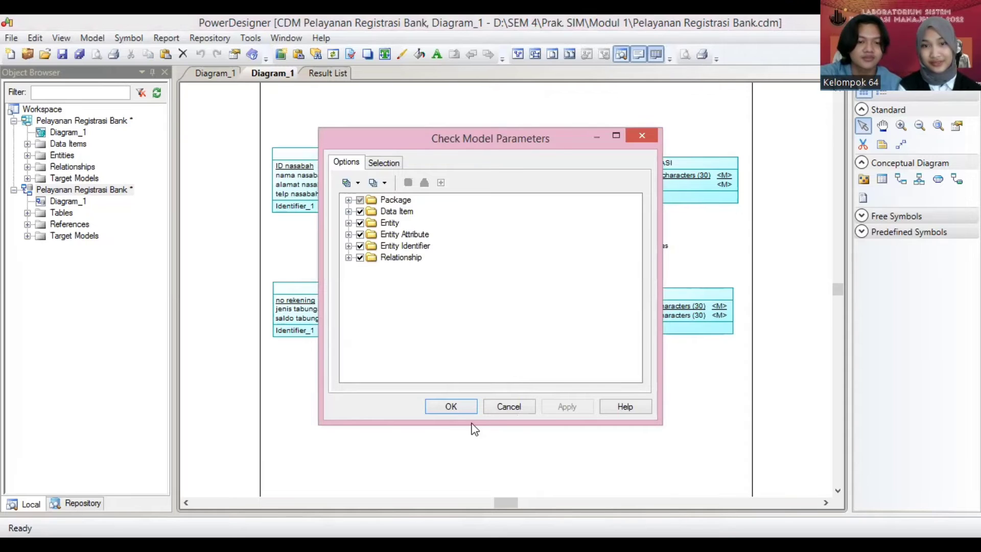
pyautogui.click(445, 411)
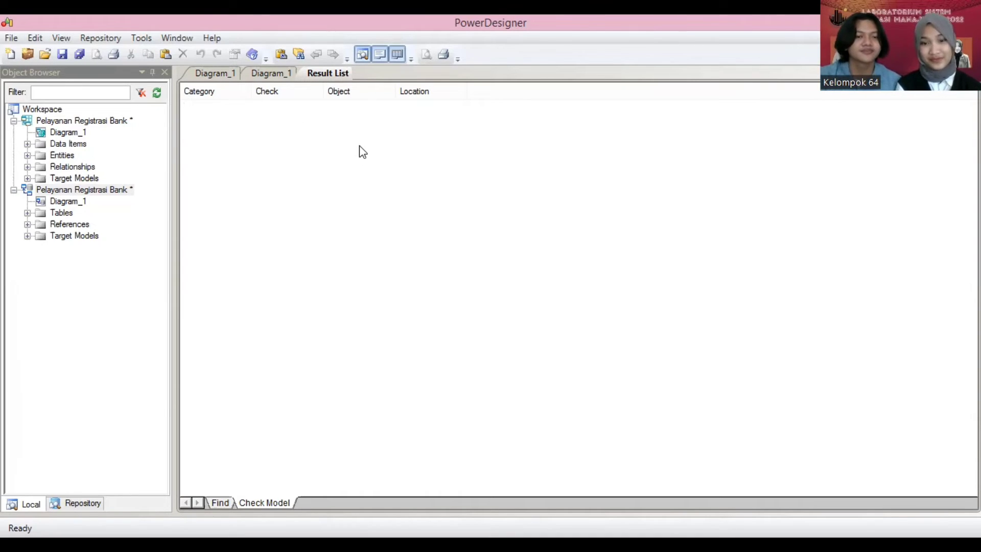
pyautogui.click(272, 75)
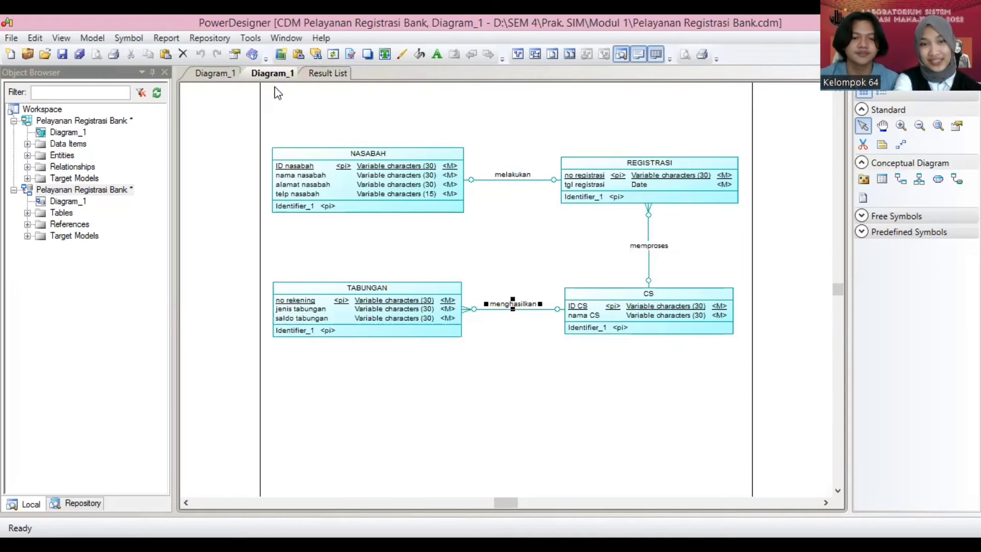
# Step: Look up the Generate Physical Data Model command without running it, and view the existing physical data model diagram
pyautogui.click(535, 266)
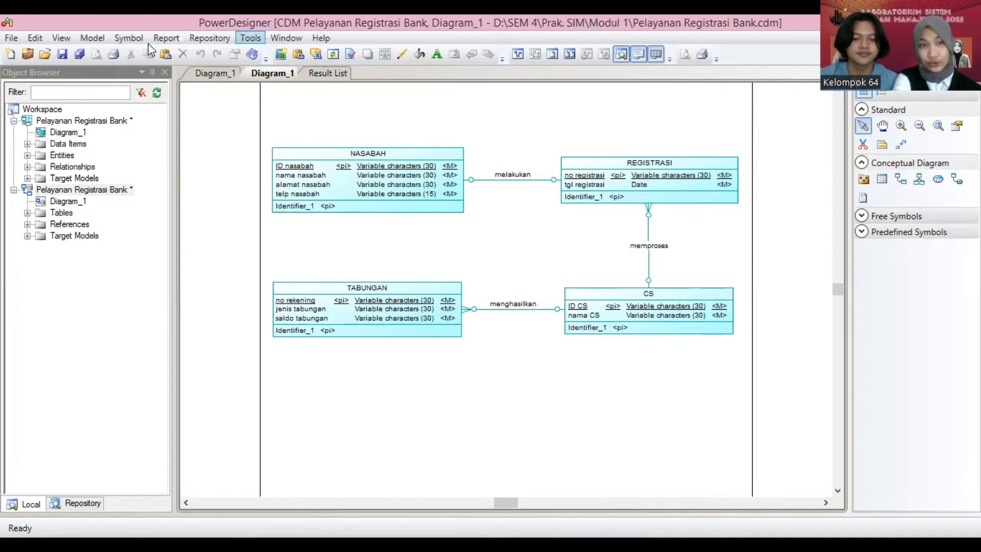
pyautogui.click(250, 37)
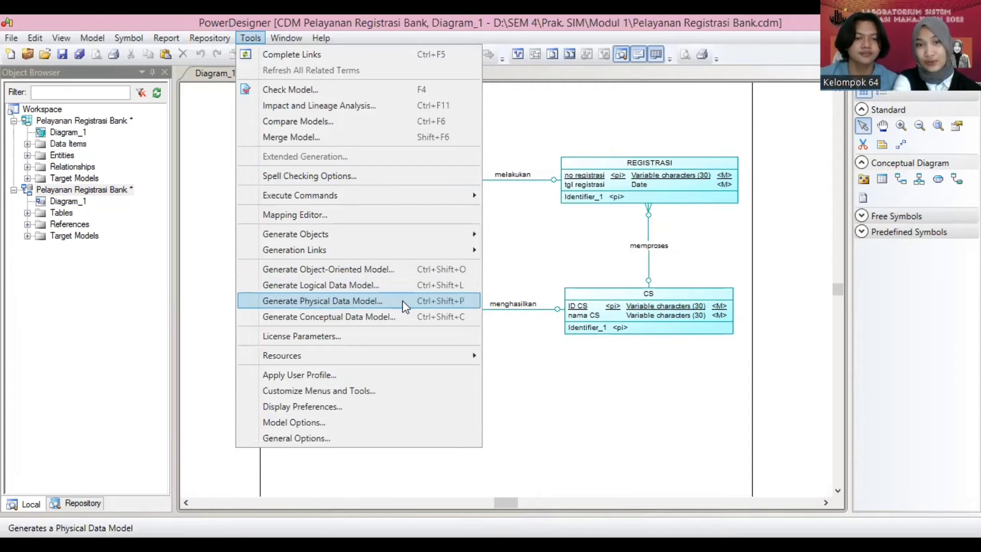
pyautogui.click(284, 113)
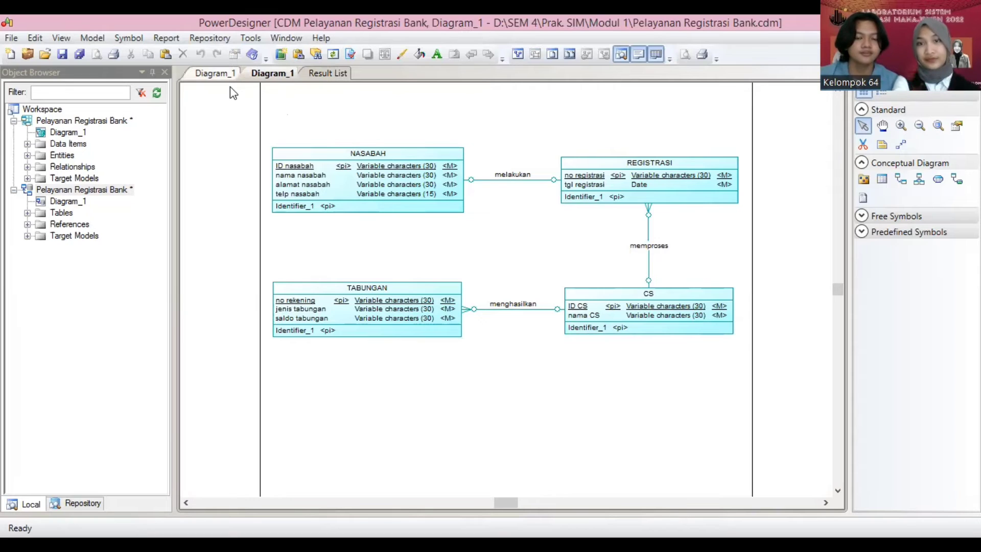
pyautogui.click(215, 73)
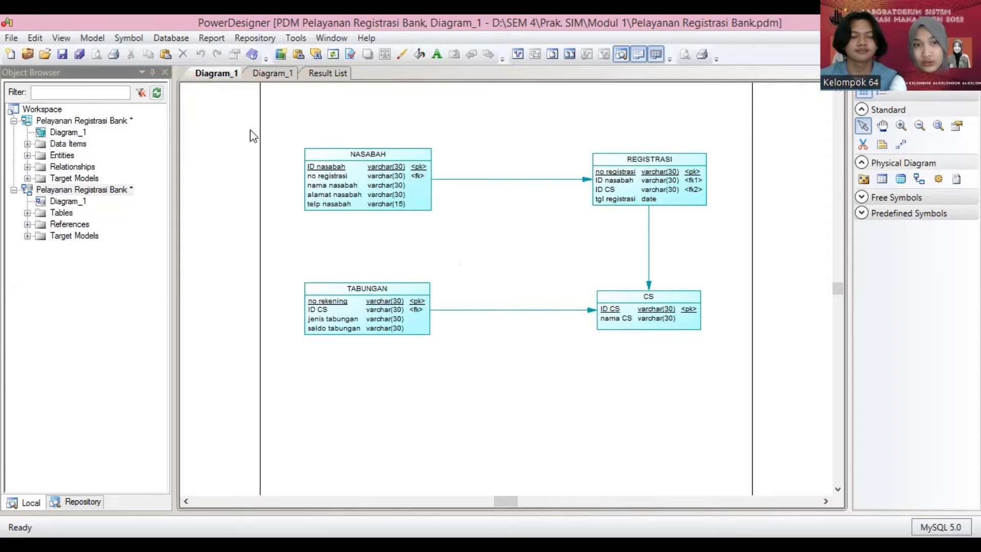
# Step: Review the script directory and file name in the physical model's database generation settings, and close them without generating
pyautogui.hotkey('alt', 'd')
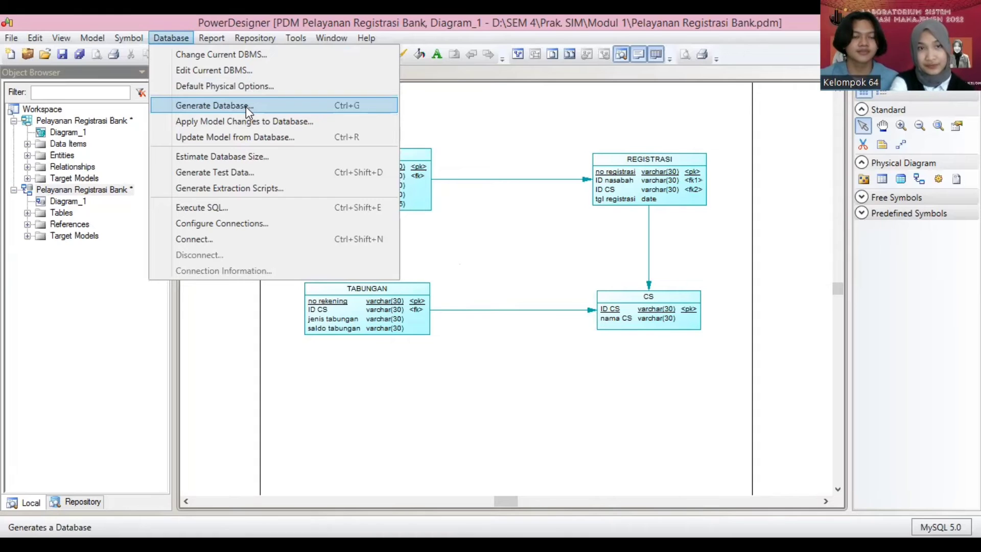
pyautogui.click(246, 106)
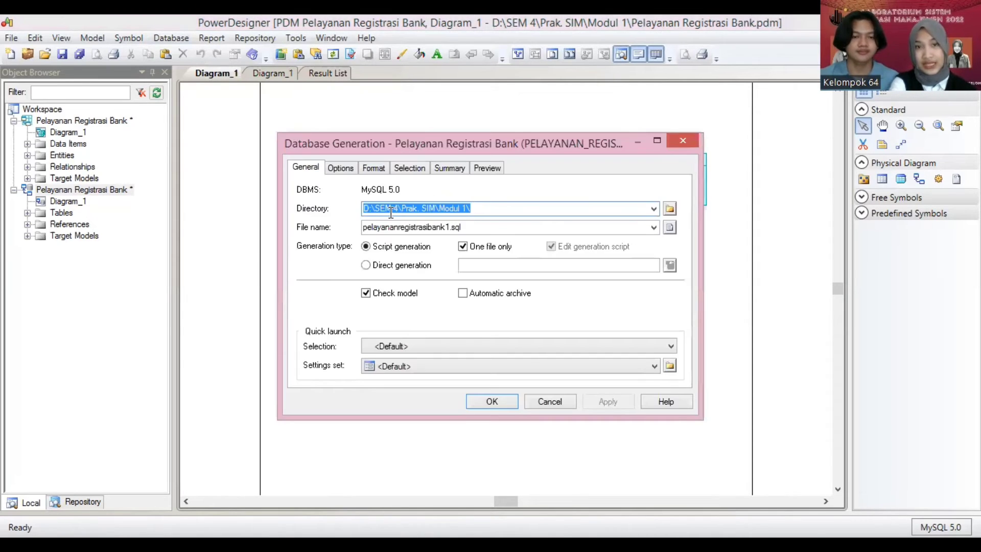
pyautogui.press('Tab')
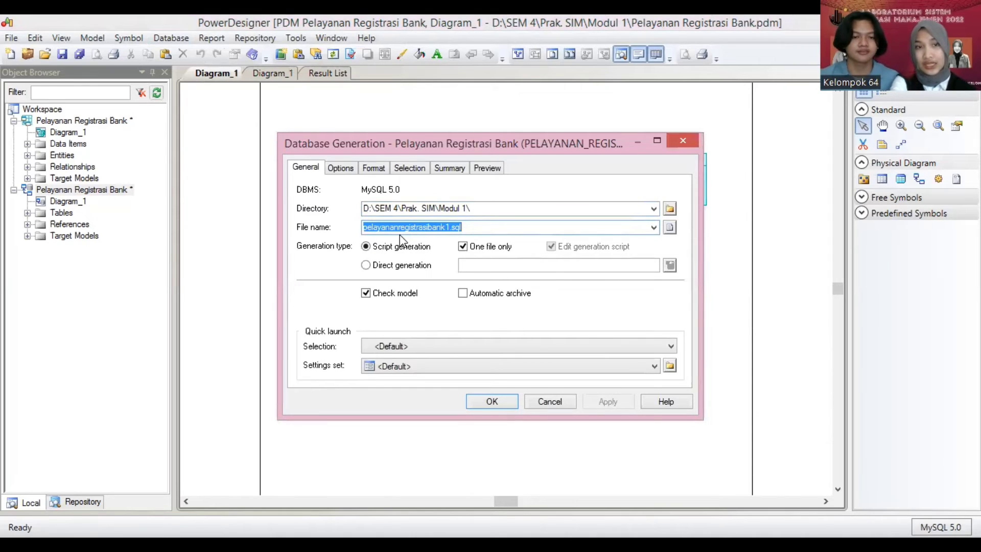
pyautogui.click(468, 227)
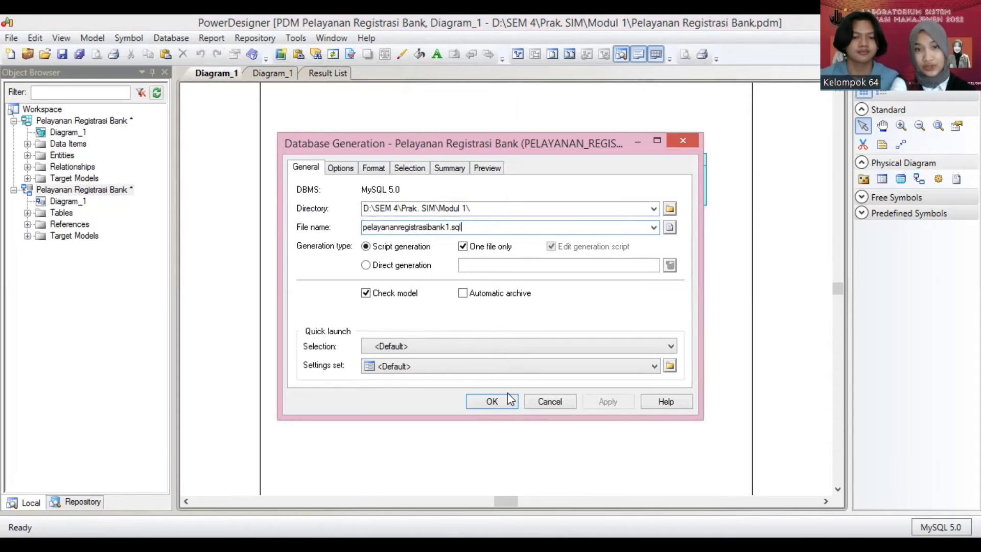
pyautogui.click(684, 140)
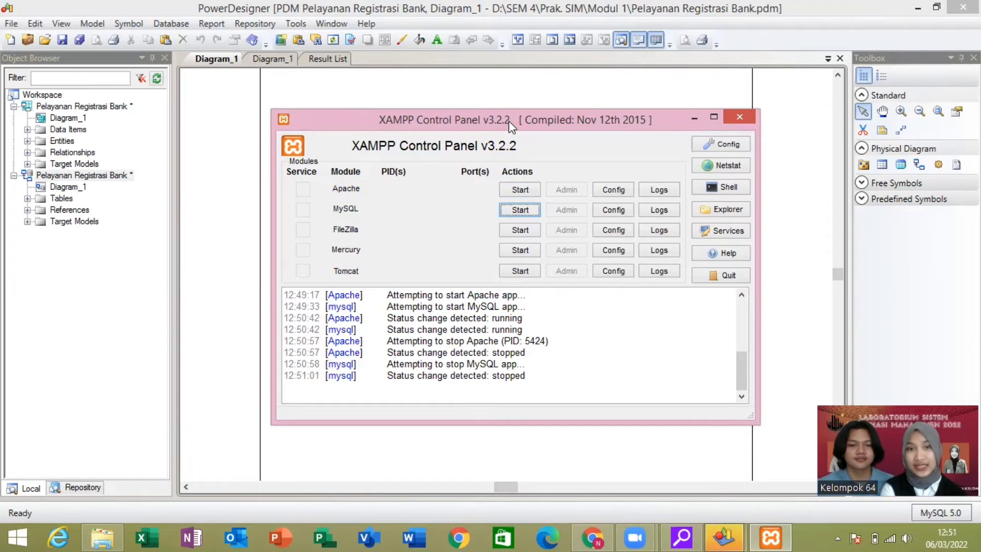
# Step: Switch to the XAMPP Control Panel and start the Apache and MySQL modules
pyautogui.moveTo(511, 121); pyautogui.dragTo(506, 115)
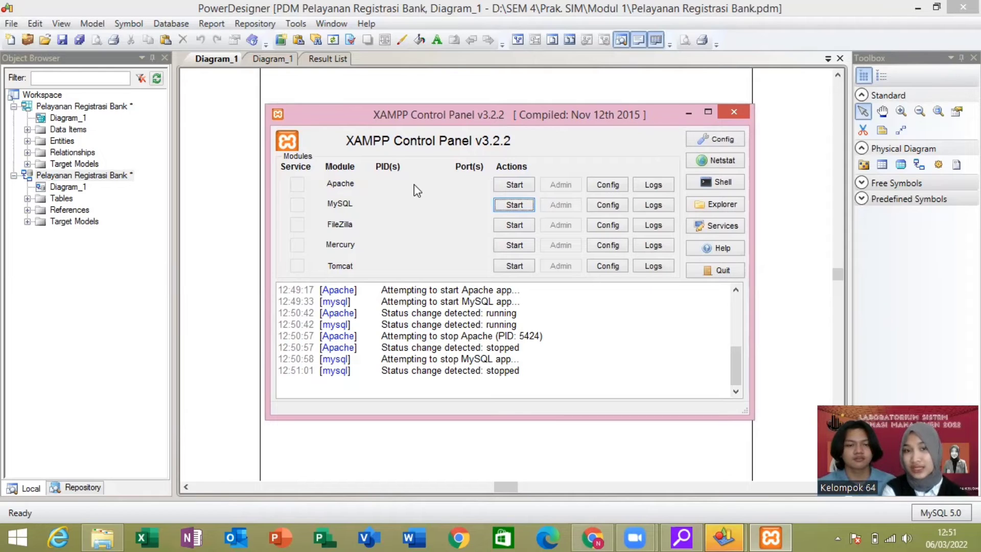
pyautogui.click(513, 185)
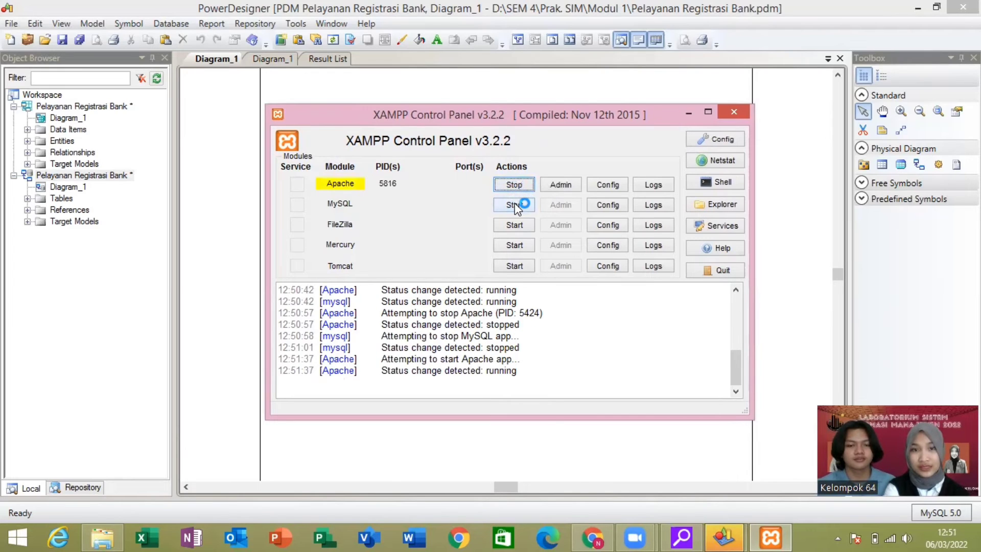
pyautogui.click(515, 204)
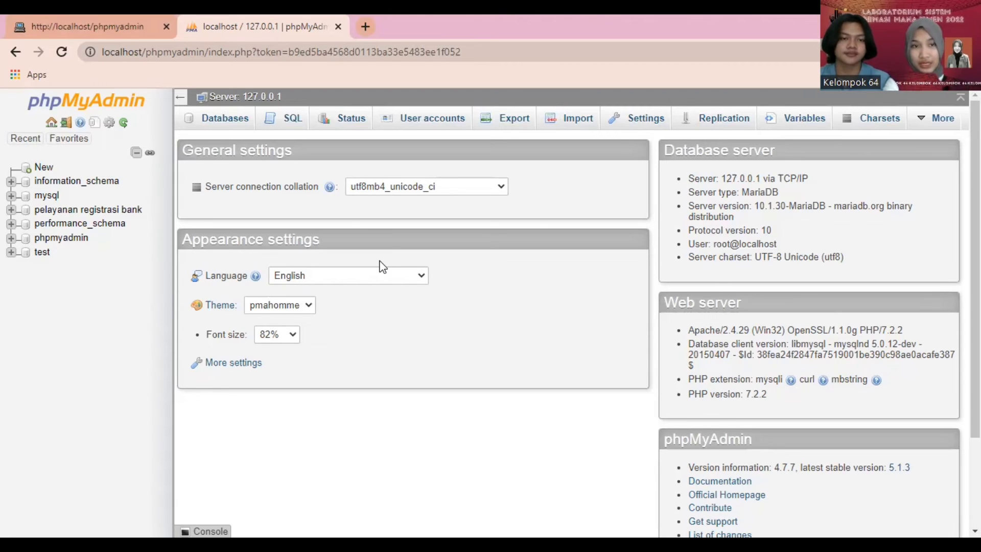
# Step: In phpMyAdmin, look at the database creation form and browse the Modul 1 folder for the SQL script to import
pyautogui.click(216, 124)
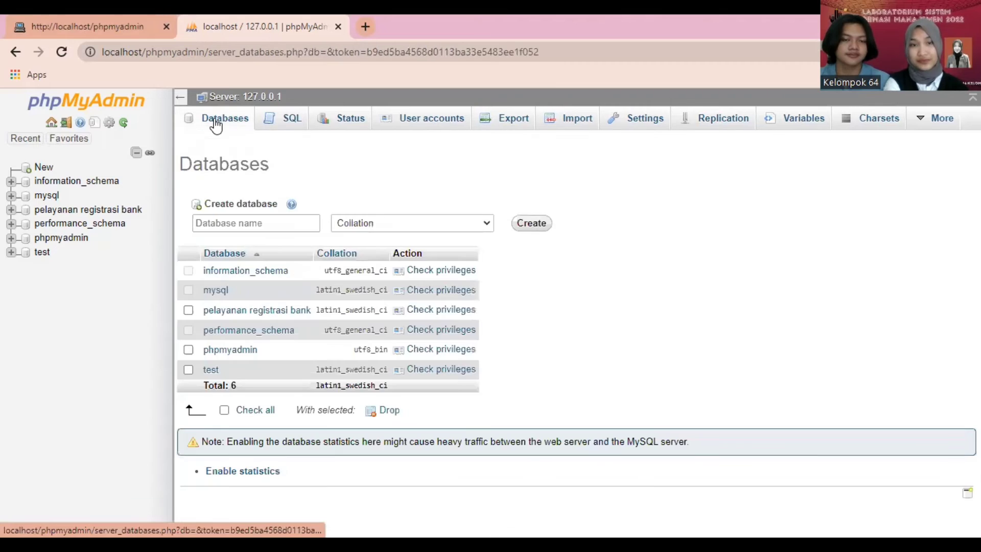
pyautogui.click(239, 225)
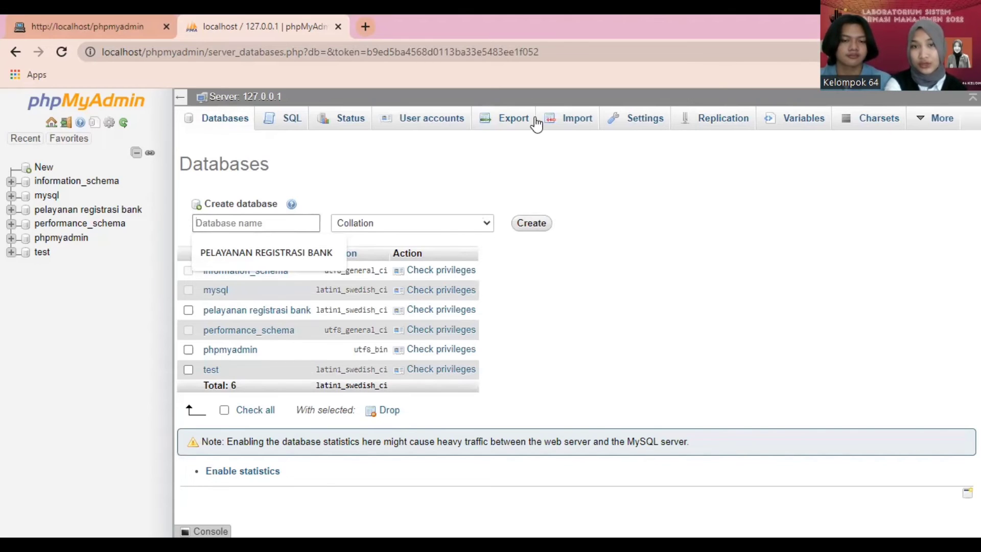
pyautogui.click(563, 121)
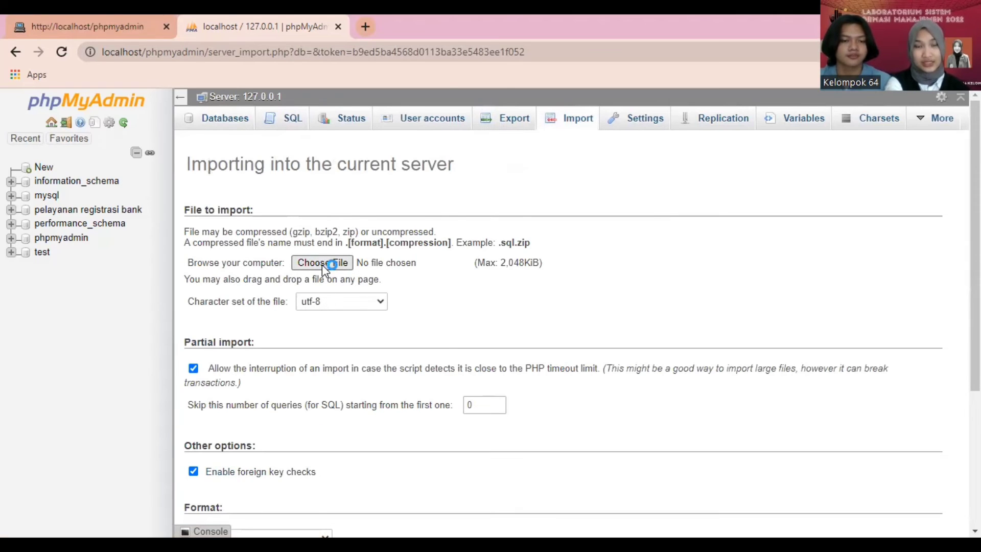
pyautogui.click(323, 263)
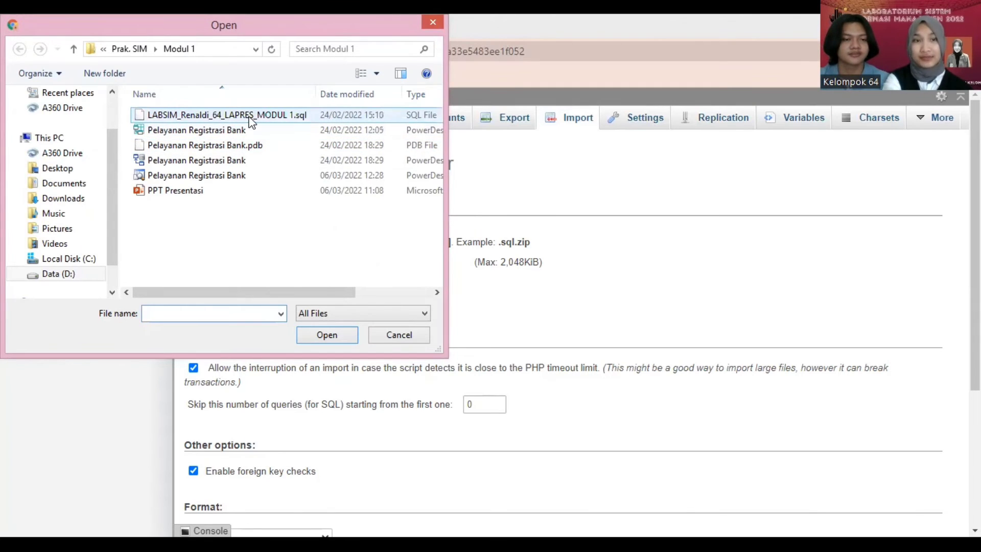
pyautogui.click(250, 120)
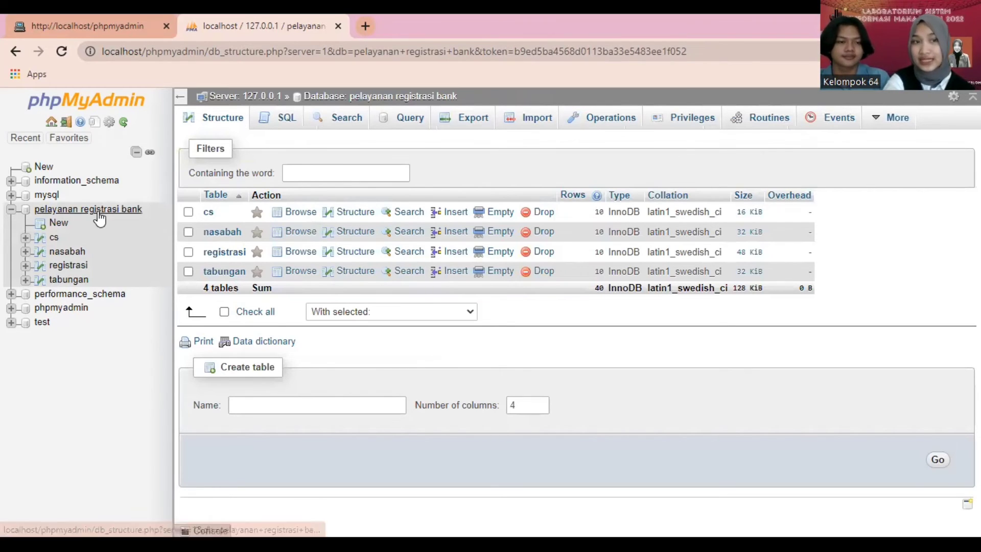
# Step: Insert a new row into the cs table of the pelayanan registrasi bank database, filling in the CS ID and the CS name
pyautogui.click(210, 214)
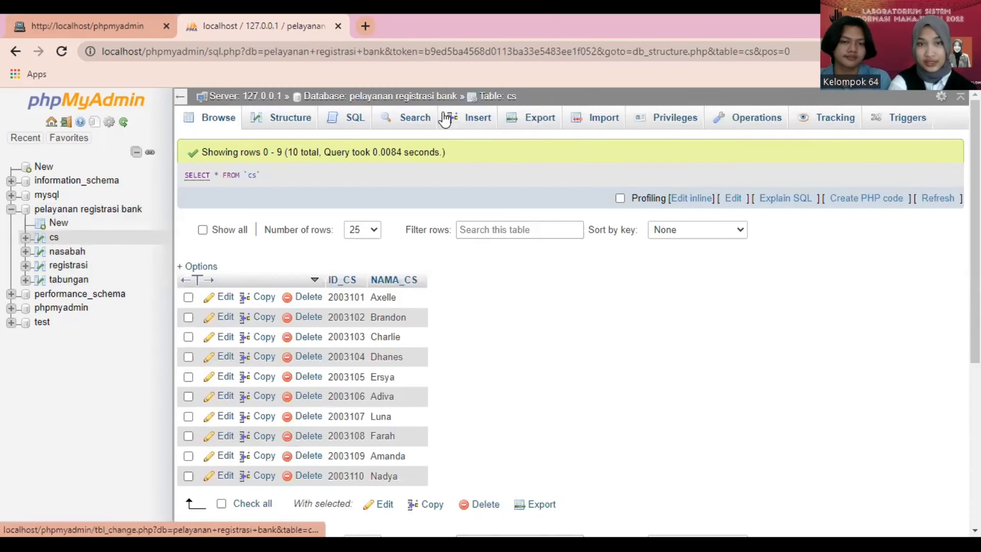
pyautogui.click(466, 129)
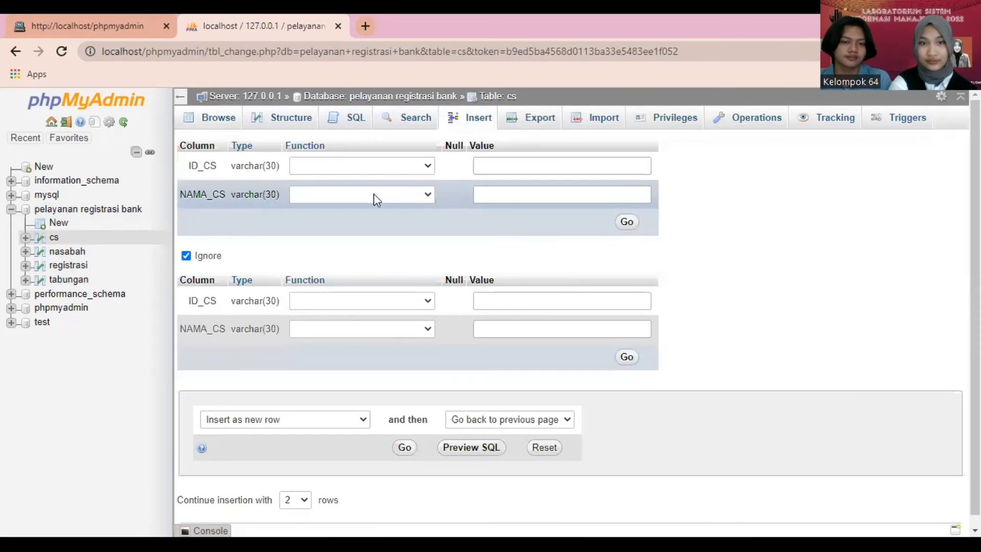
pyautogui.click(539, 167)
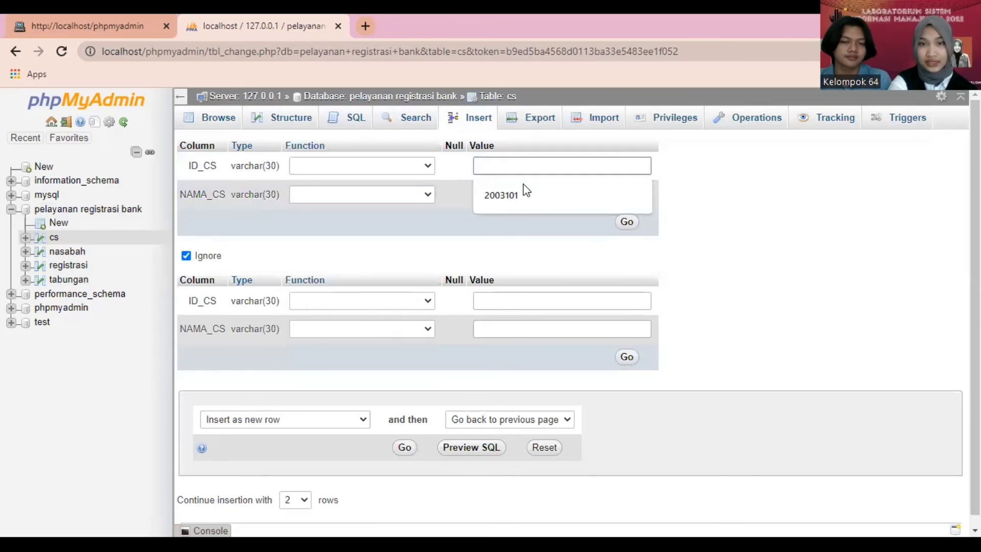
pyautogui.write('2003')
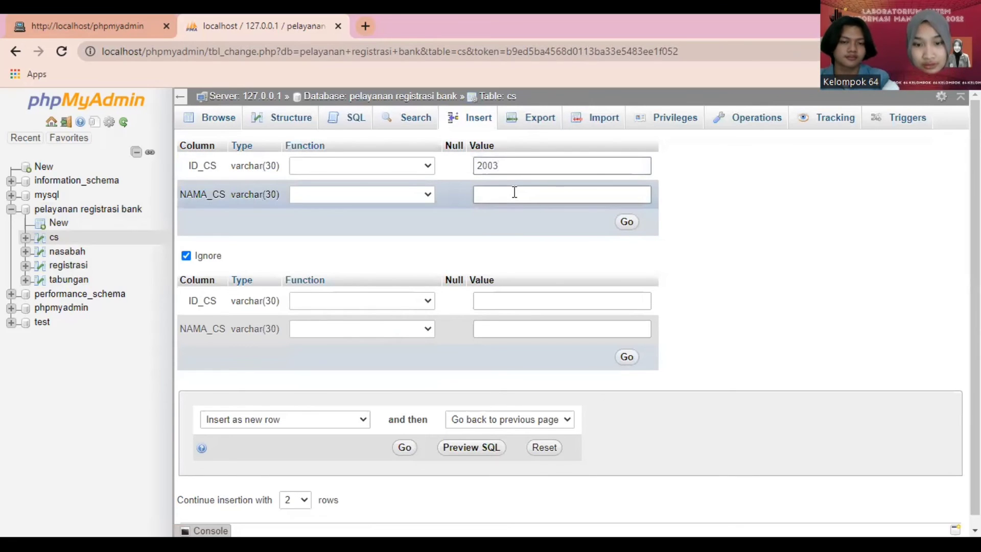
pyautogui.write('183')
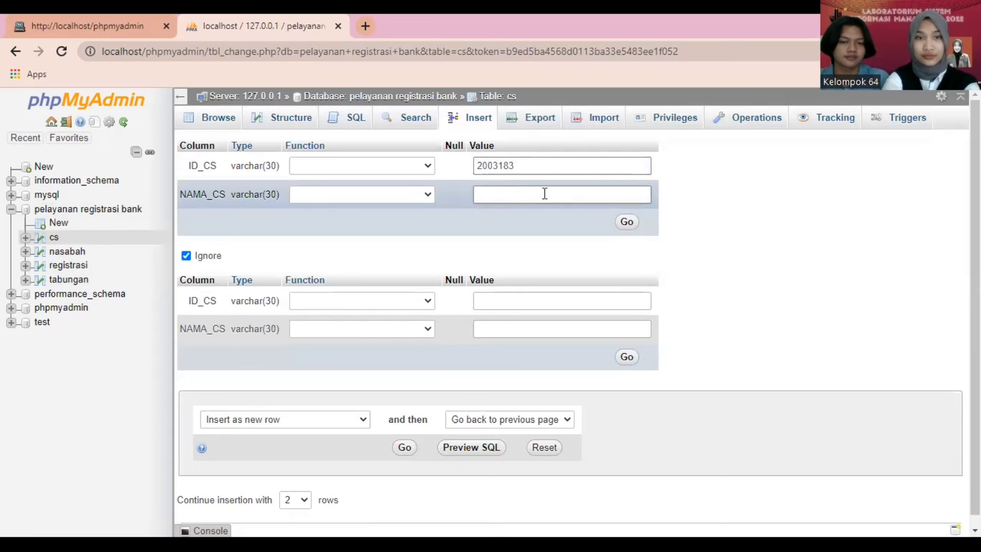
pyautogui.click(541, 193)
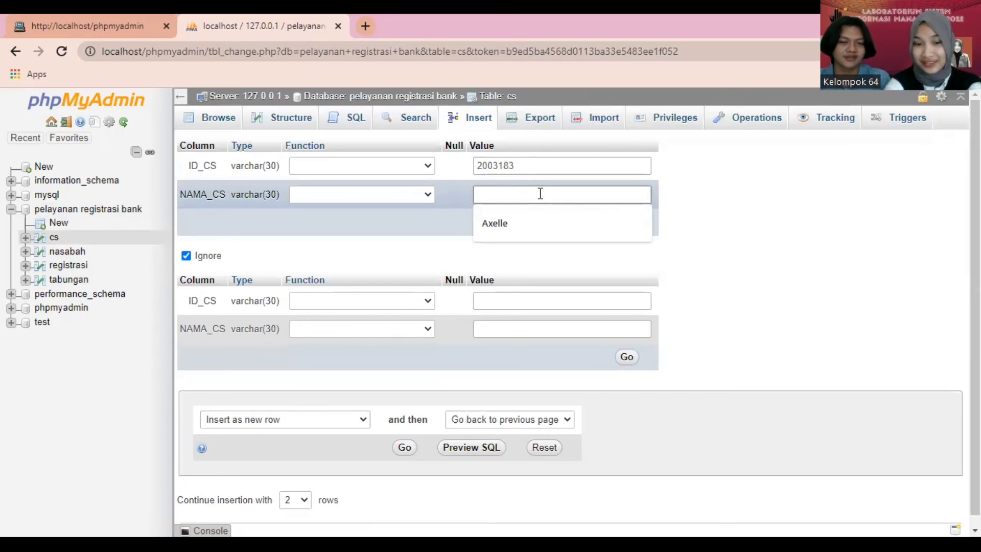
pyautogui.write('Farah')
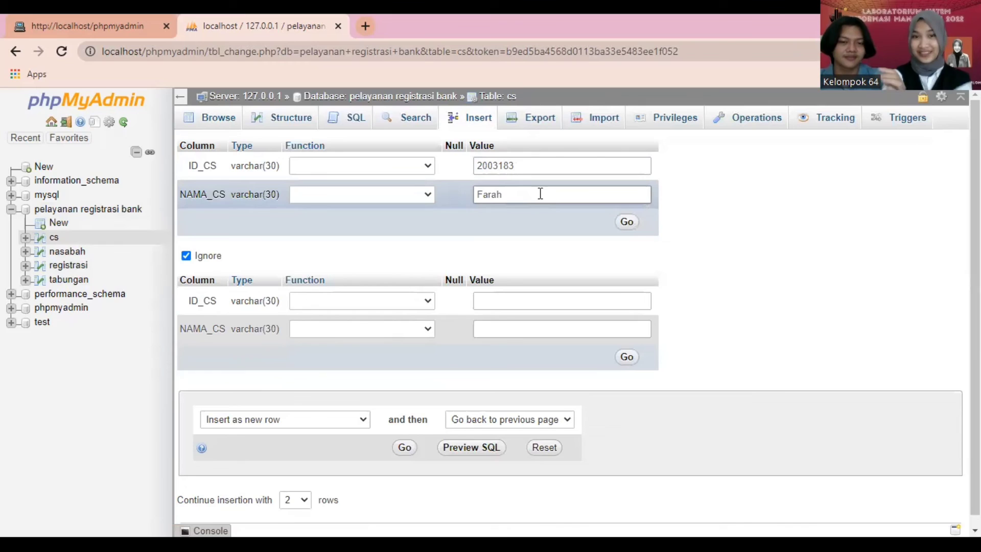
pyautogui.click(540, 194)
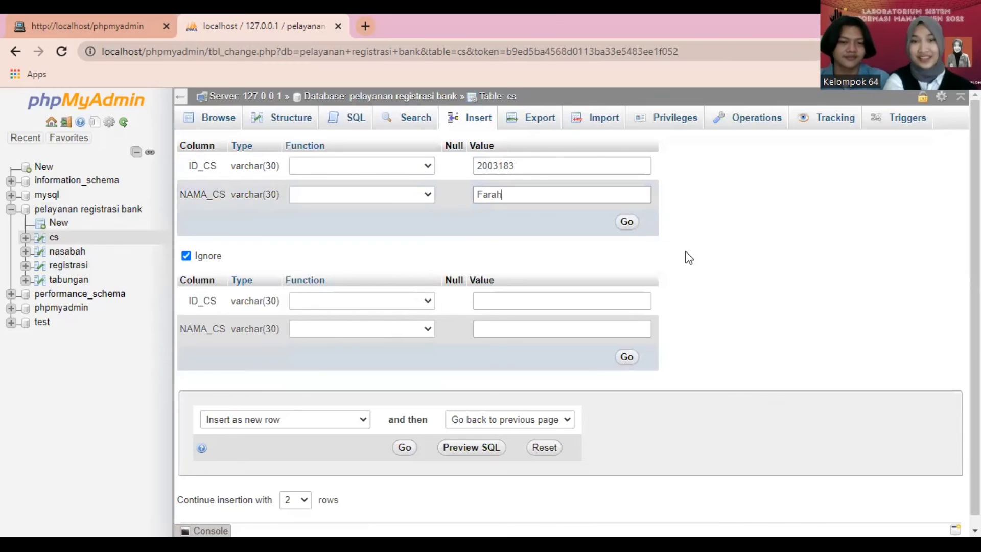
pyautogui.scroll(-1, 974, 307)
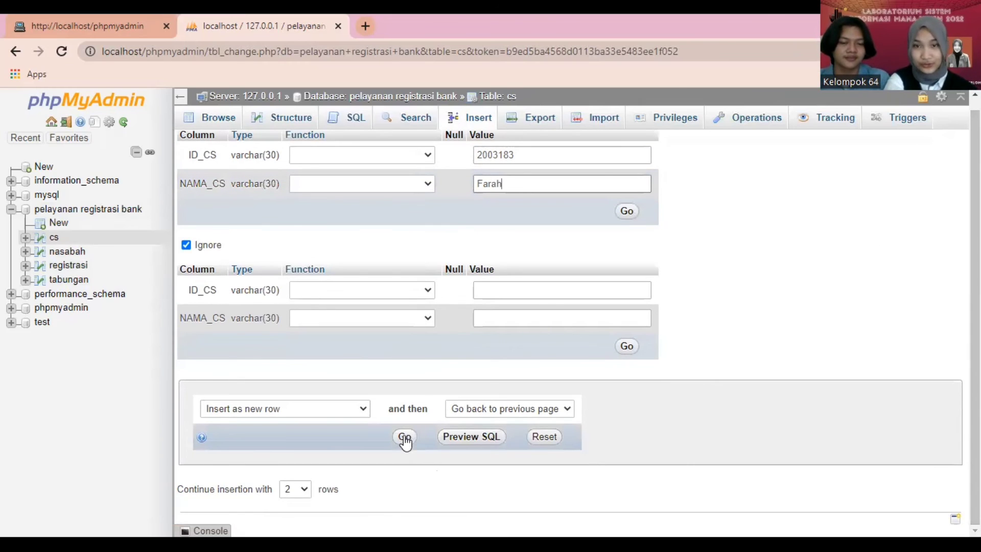
pyautogui.click(627, 212)
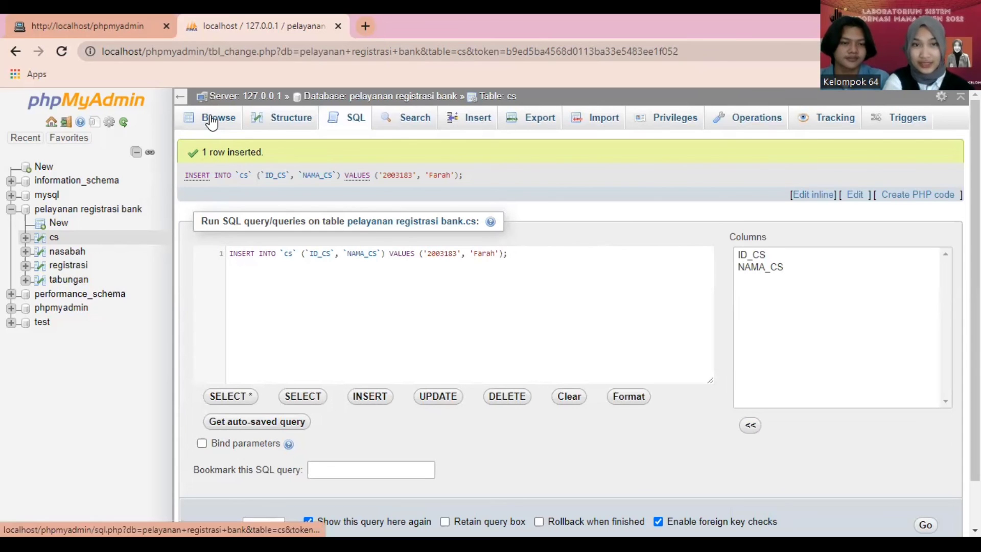
# Step: Examine the cs table's structure and browse its records to check for the inserted row
pyautogui.click(265, 120)
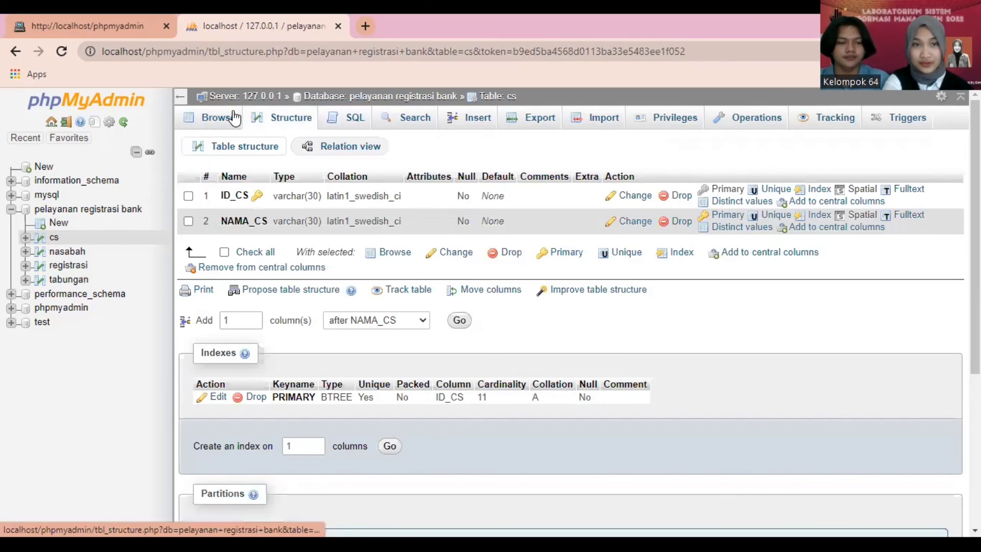
pyautogui.click(234, 118)
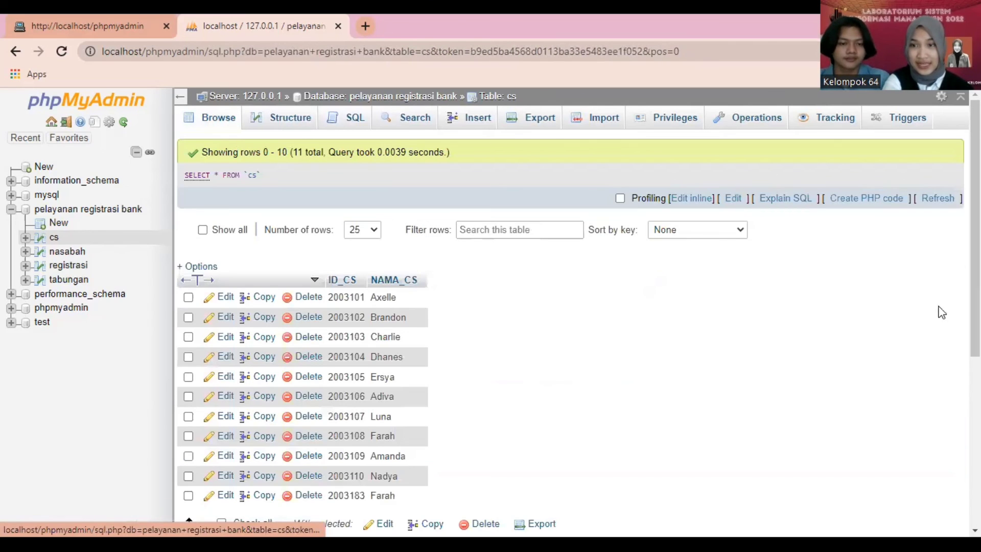
pyautogui.scroll(-2, 657, 284)
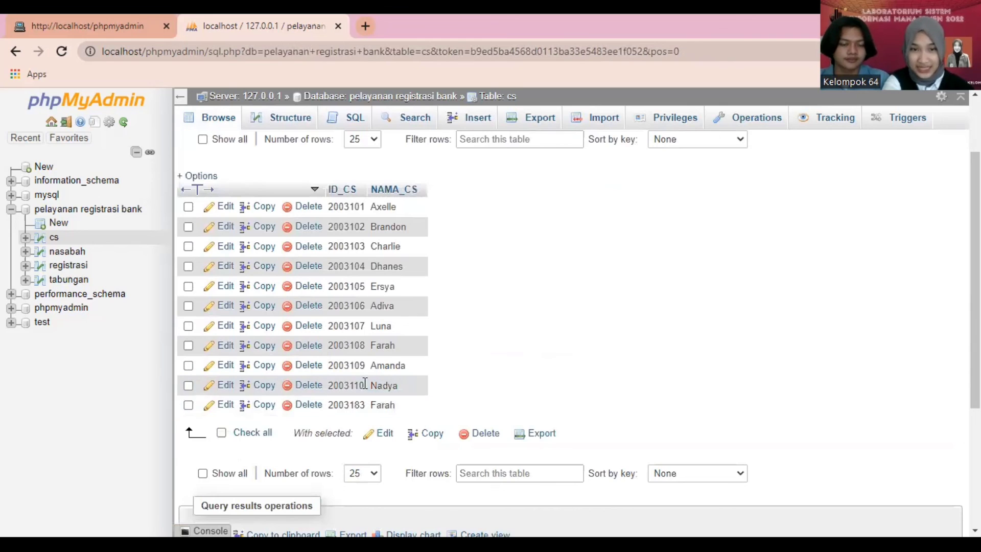